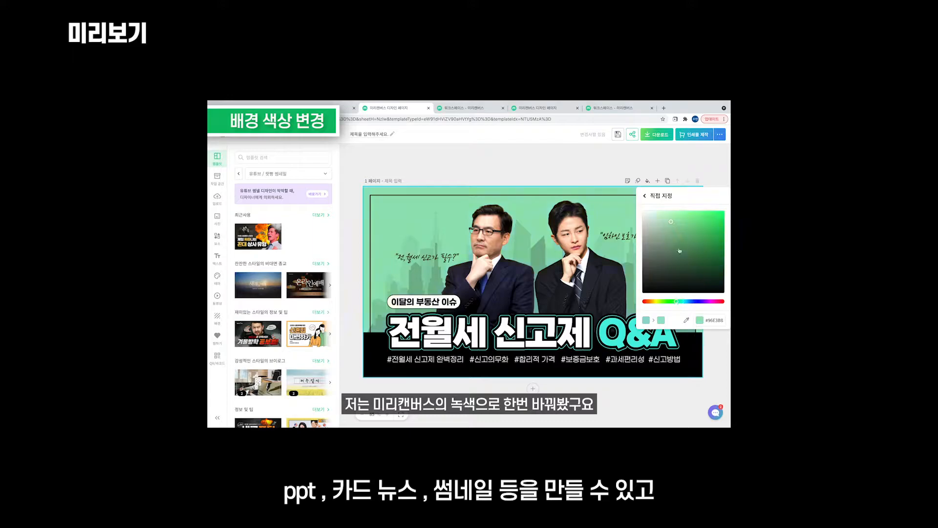
Saturate the green background, retype the badge as 사내교육영상, and retitle the thumbnail 미리캔버스 사용법.
left_click_drag(688, 216, 700, 214)
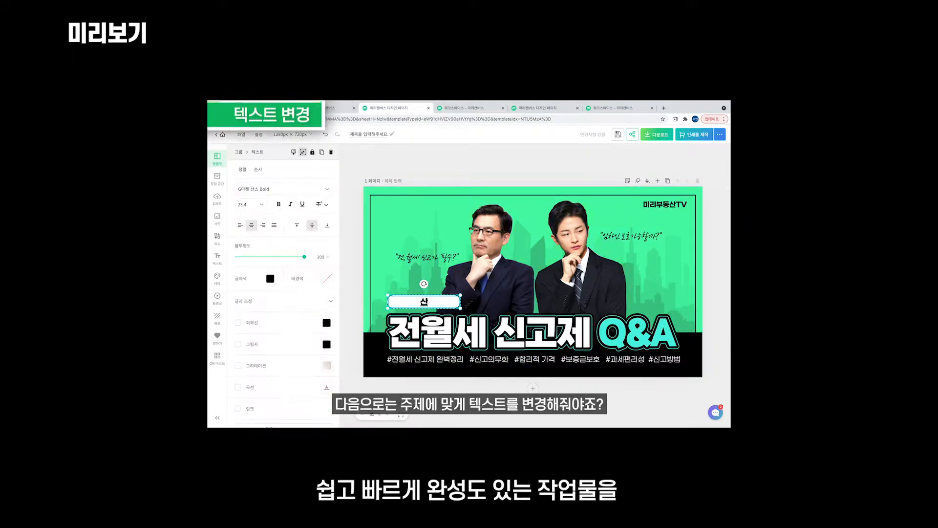
type("교육영상")
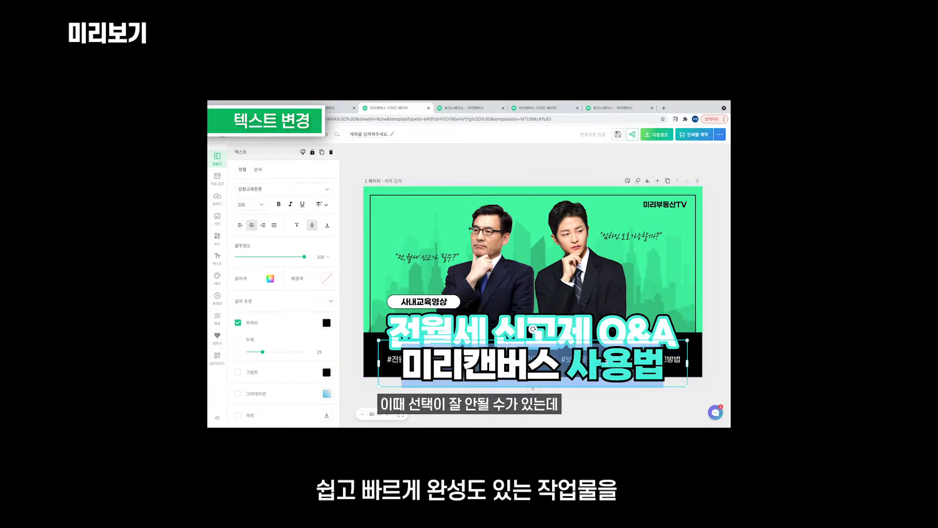
left_click(437, 342)
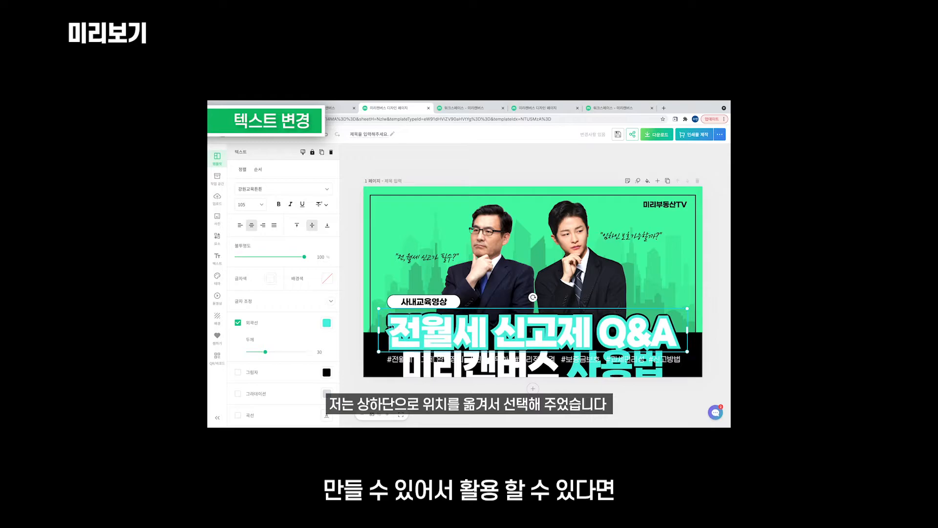
left_click(592, 328)
left_click_drag(592, 329, 389, 333)
type("미리캔버스")
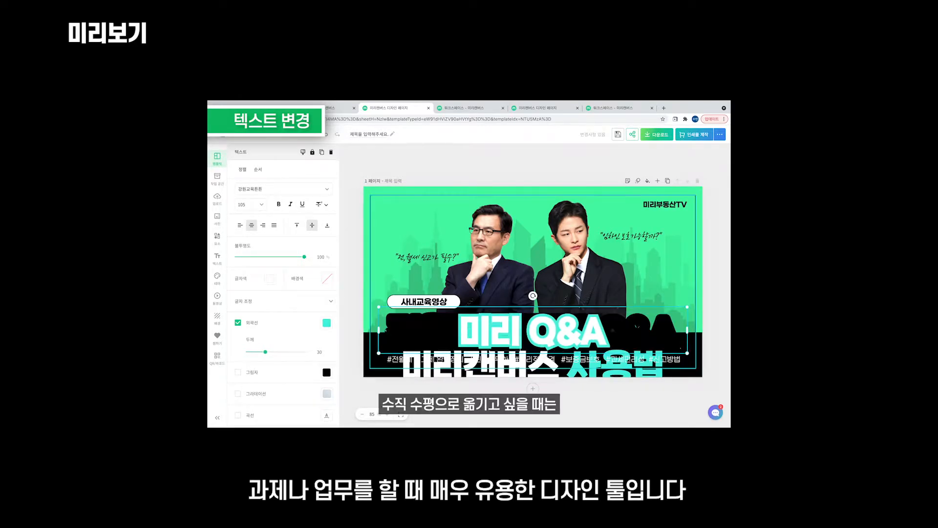
key("Delete")
key("Delete")
key("Delete")
key("Delete")
type("사용ㅂ")
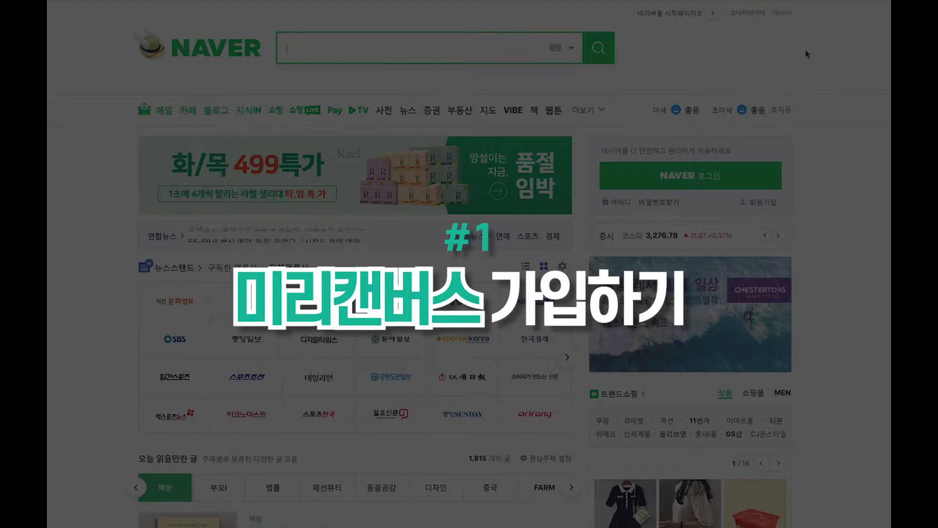
Search Naver for 미리캠퍼스 and open the official Miricanvas site from the results.
type("미리")
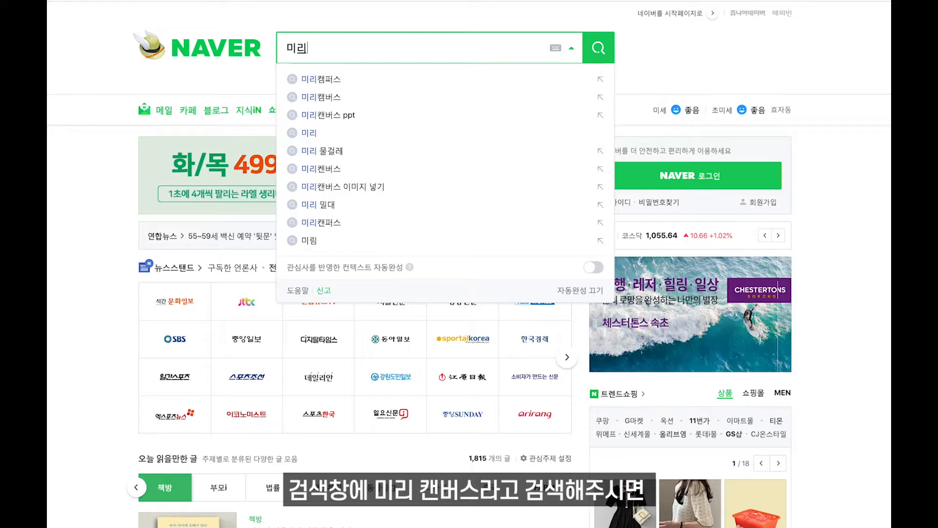
type("캠퍼스")
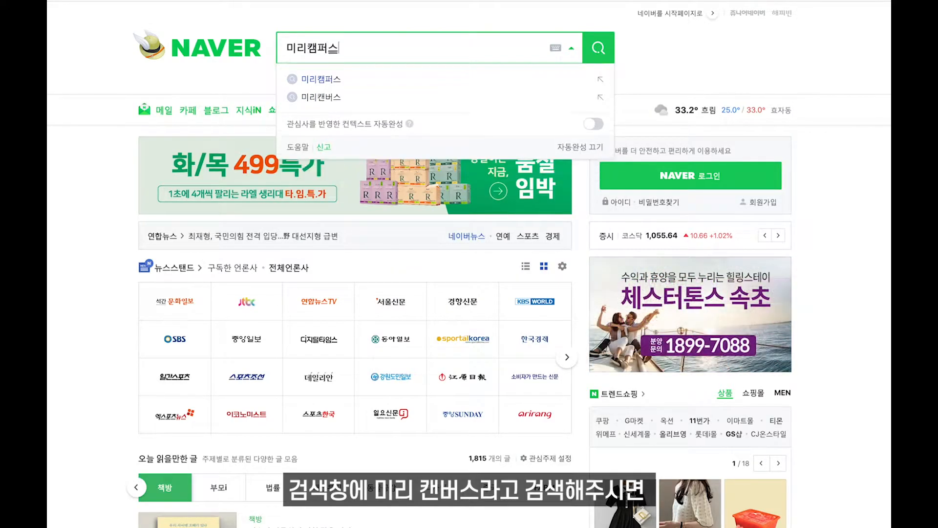
key("Return")
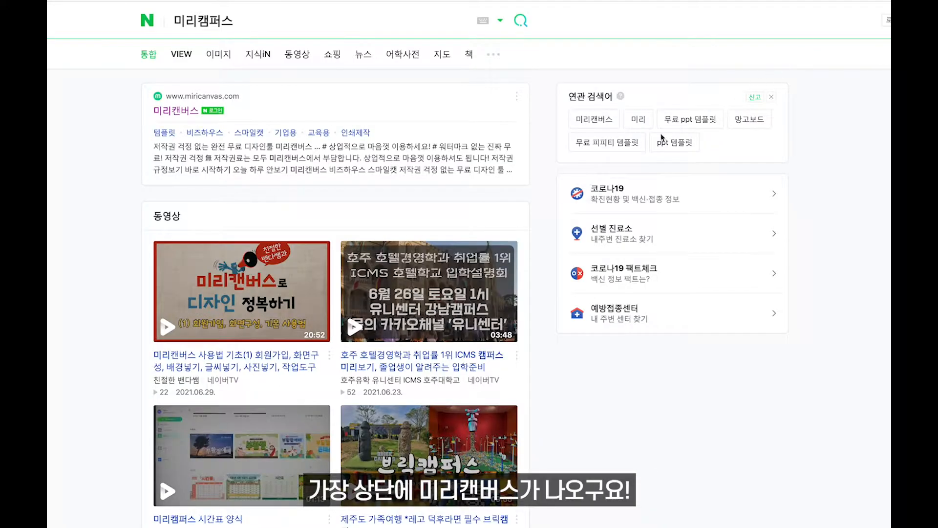
left_click(184, 112)
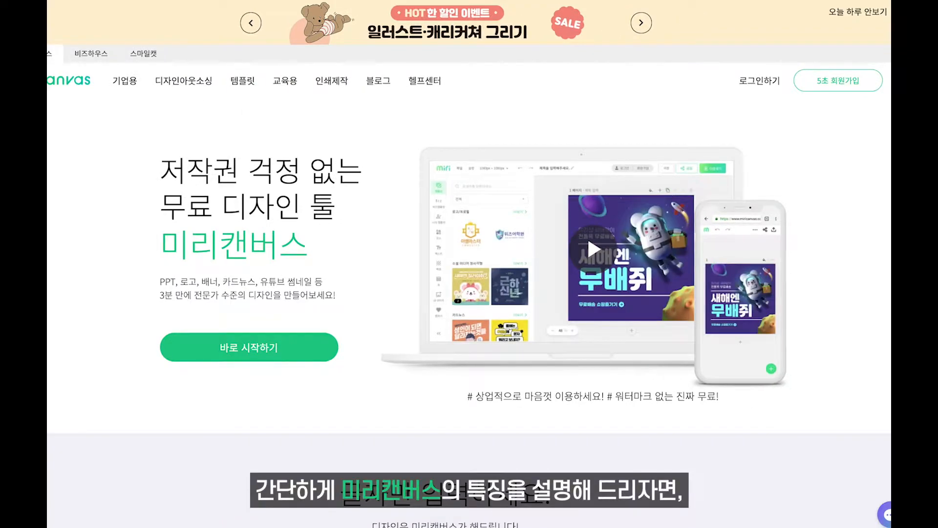
scroll(587, 236, "down", 1)
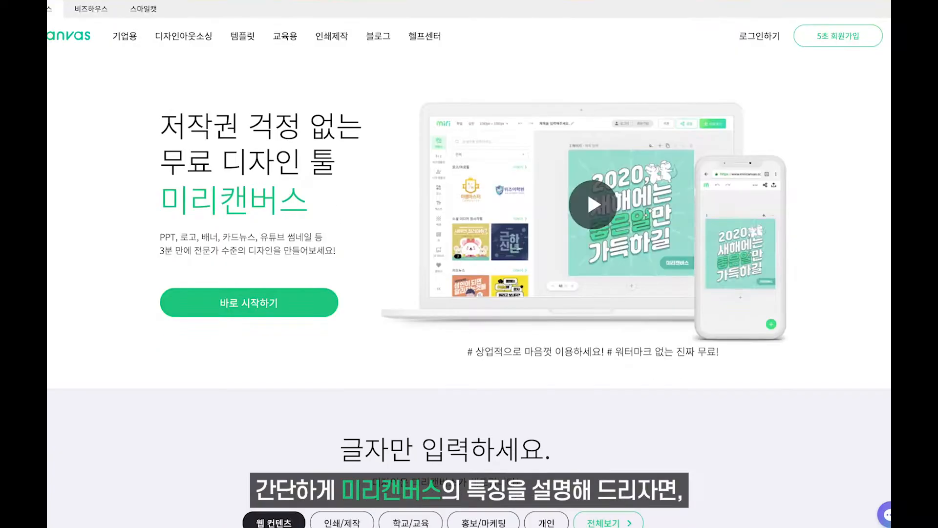
scroll(469, 264, "down", 5)
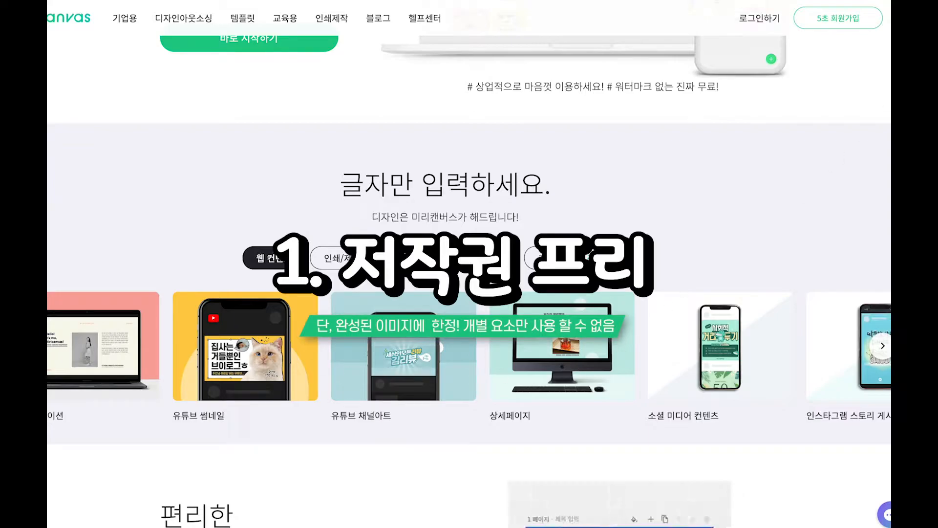
scroll(477, 391, "down", 6)
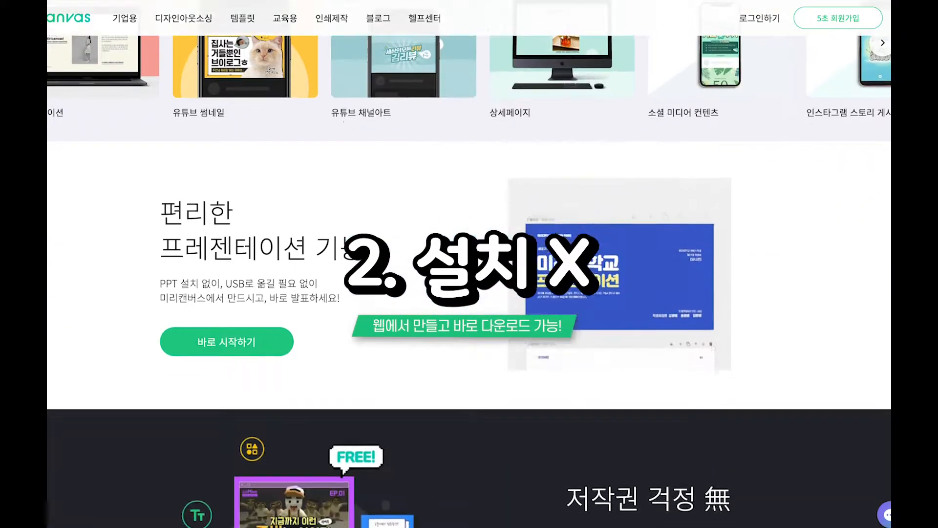
scroll(442, 400, "down", 3)
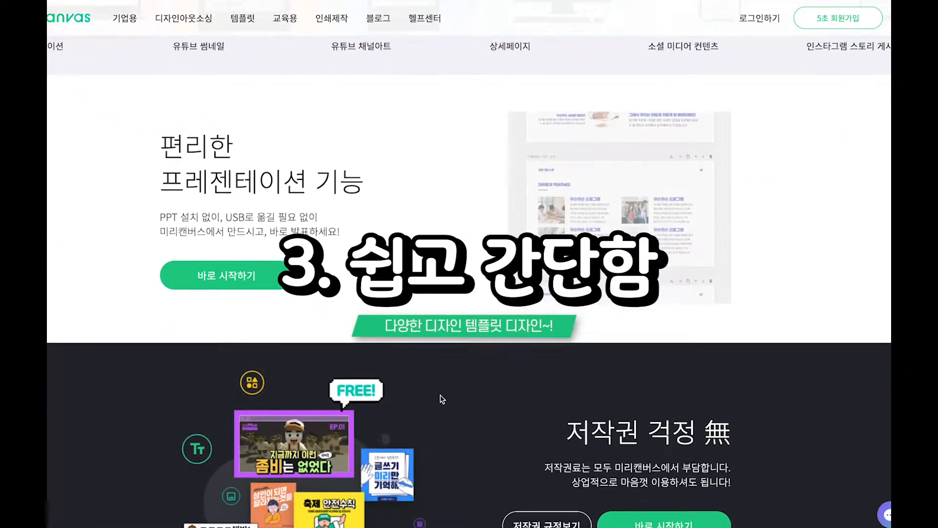
scroll(442, 399, "down", 12)
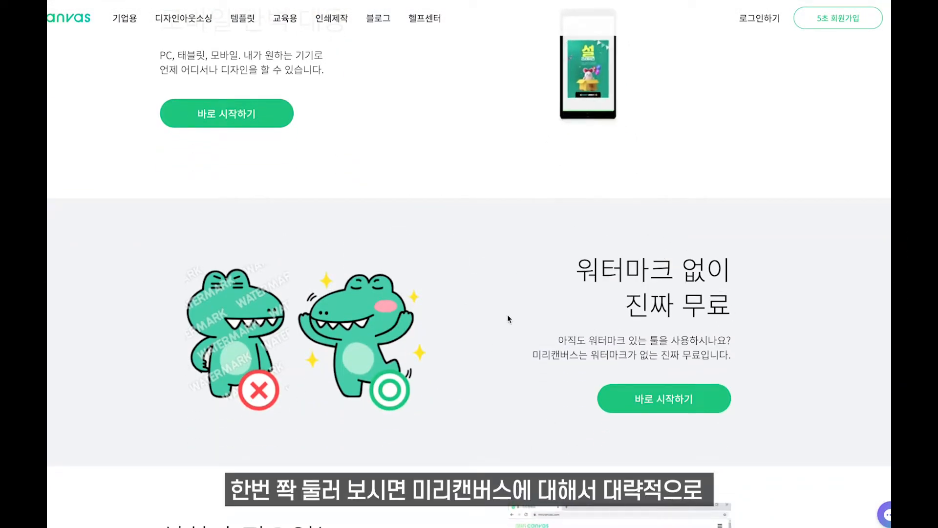
scroll(509, 318, "down", 2)
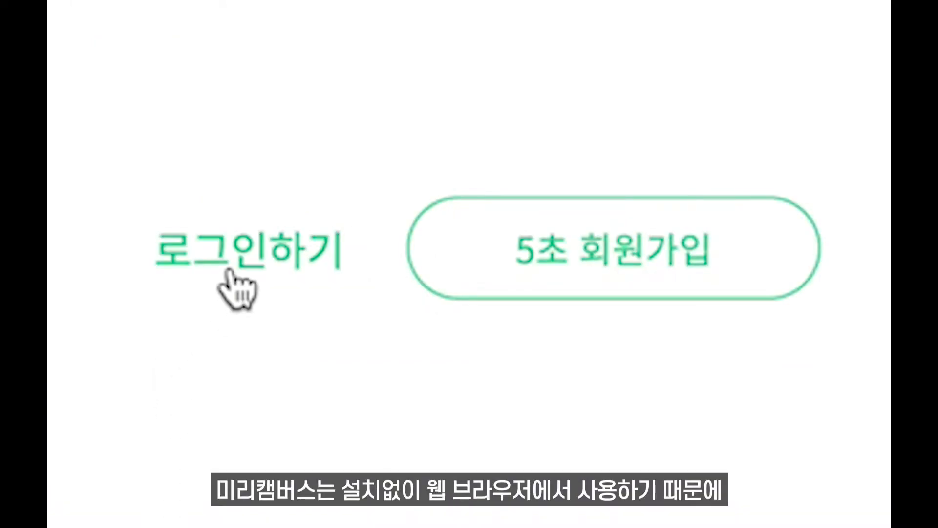
Log in to Miricanvas with 로그인 유지하기 enabled and go to the workspace.
left_click(837, 52)
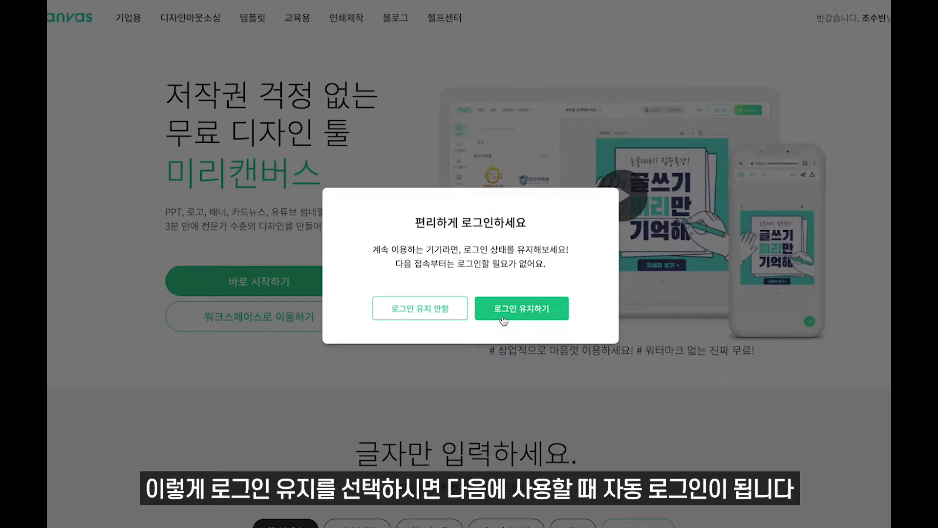
left_click(504, 319)
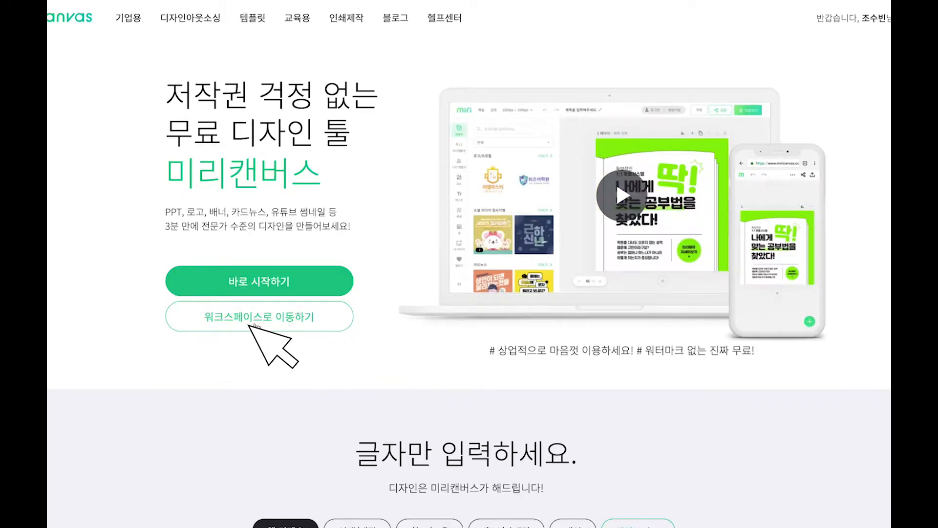
left_click(256, 317)
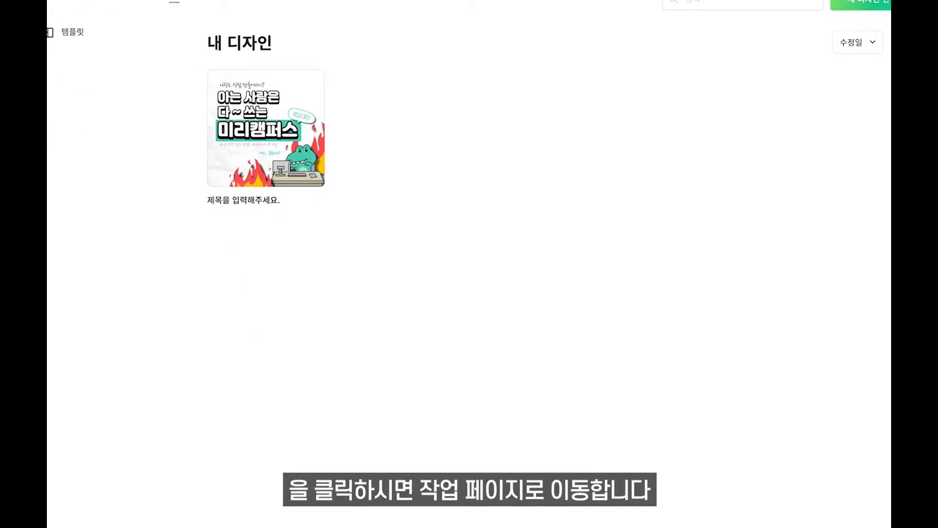
Switch to the template catalogue and browse down through its categories.
left_click(66, 43)
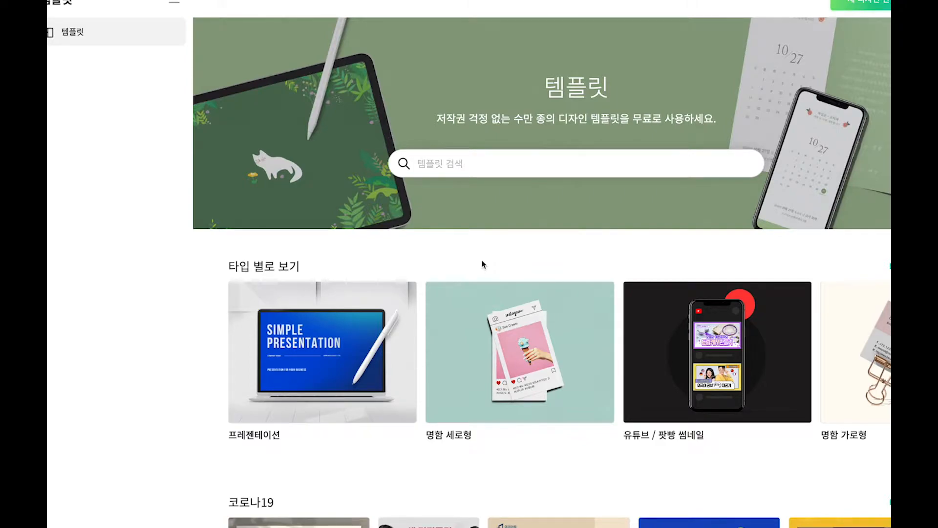
scroll(484, 260, "down", 3)
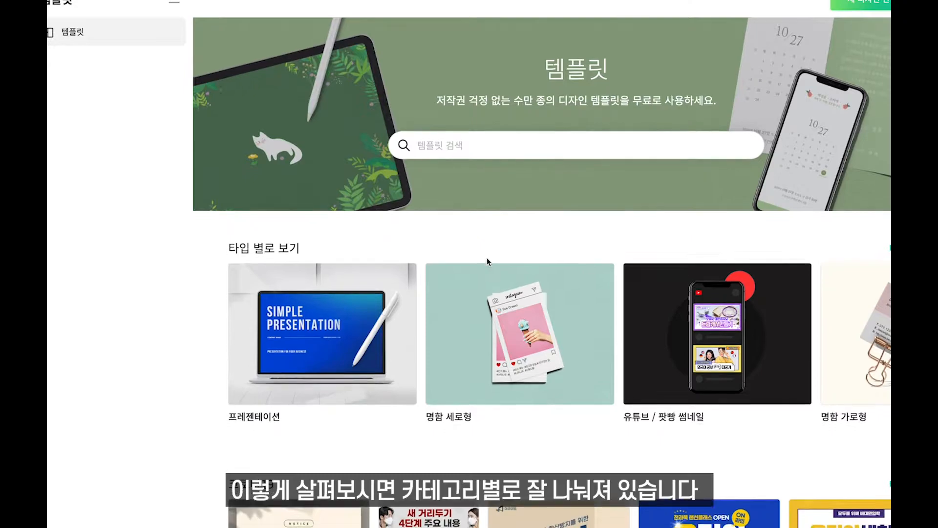
scroll(488, 263, "down", 2)
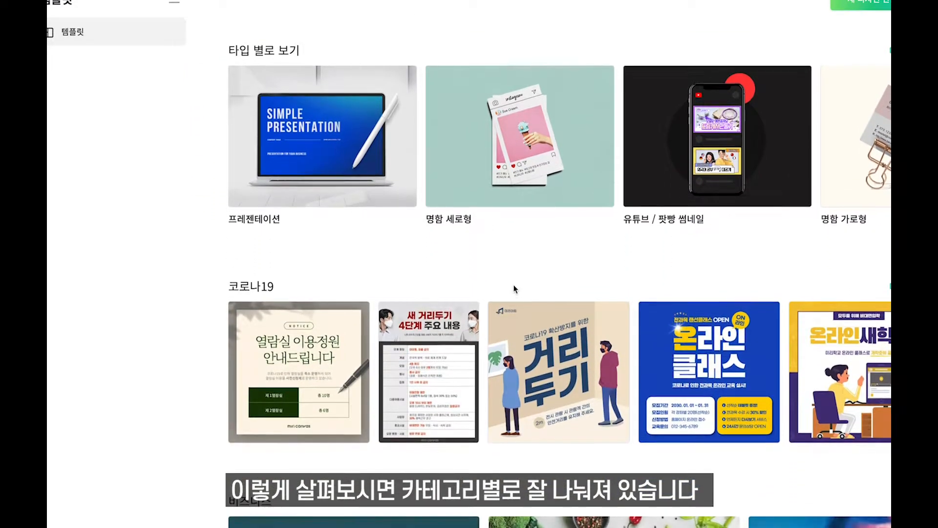
scroll(514, 287, "down", 7)
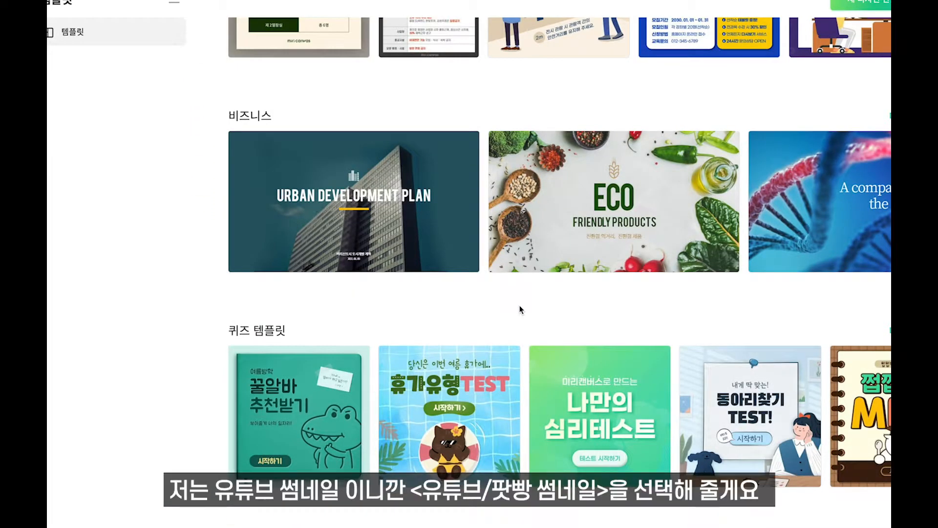
scroll(668, 344, "down", 4)
scroll(668, 342, "down", 14)
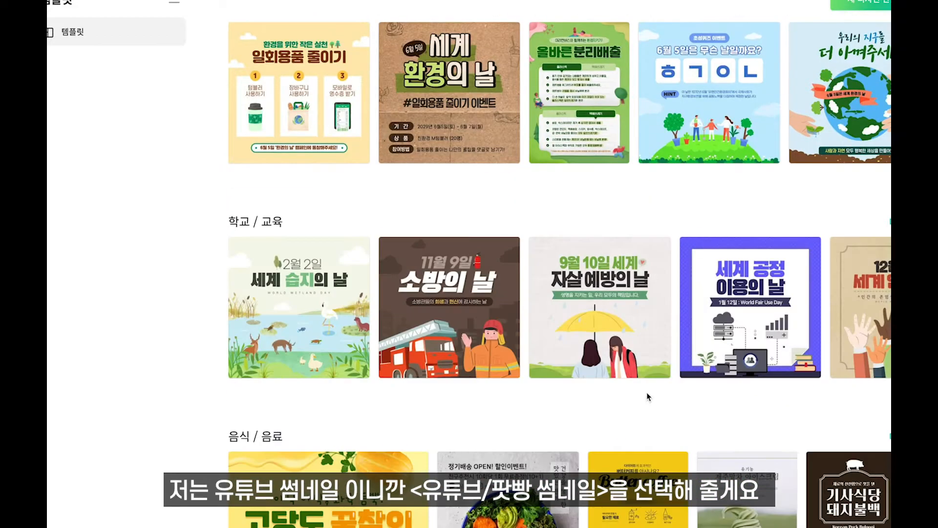
scroll(548, 477, "down", 16)
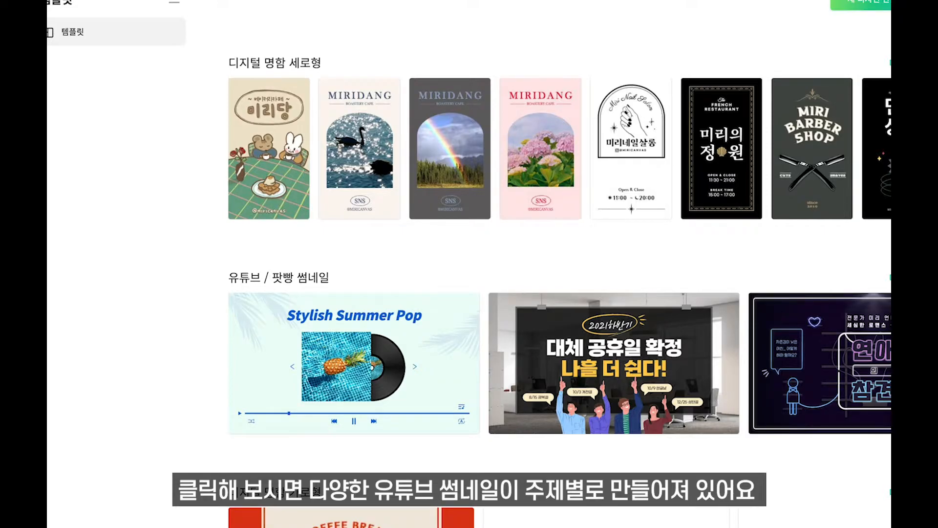
Filter to 유튜브 / 팟빵 썸네일 templates and scroll to the 전월세 신고제 Q&A design.
left_click(891, 277)
scroll(872, 340, "down", 9)
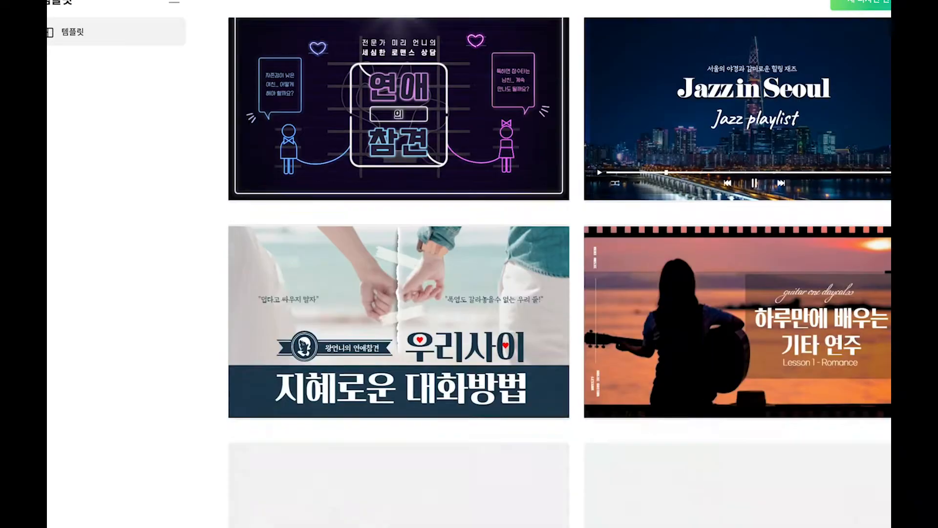
scroll(872, 339, "down", 7)
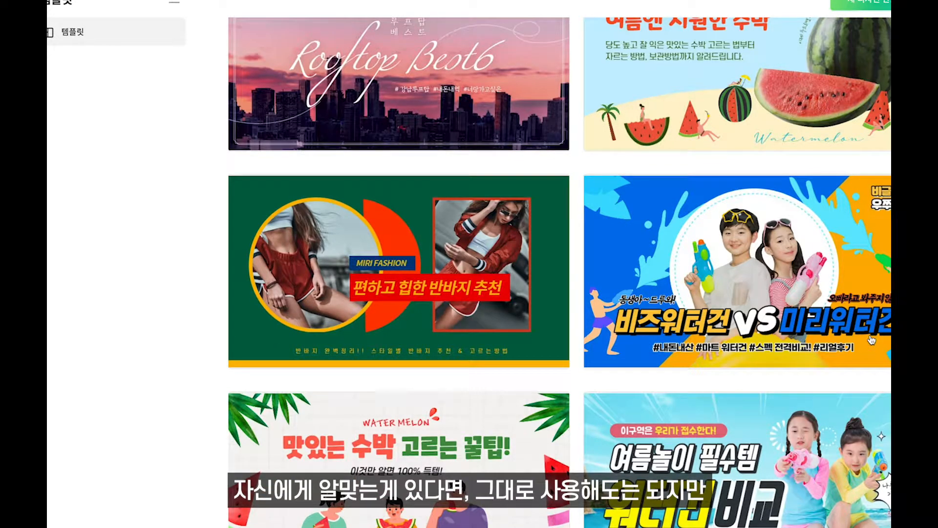
right_click(863, 345)
key("Escape")
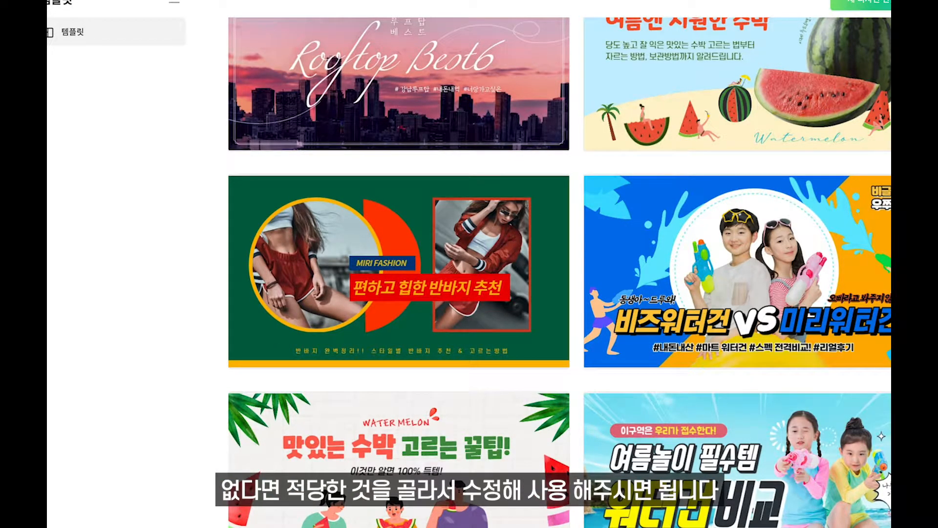
scroll(560, 272, "down", 10)
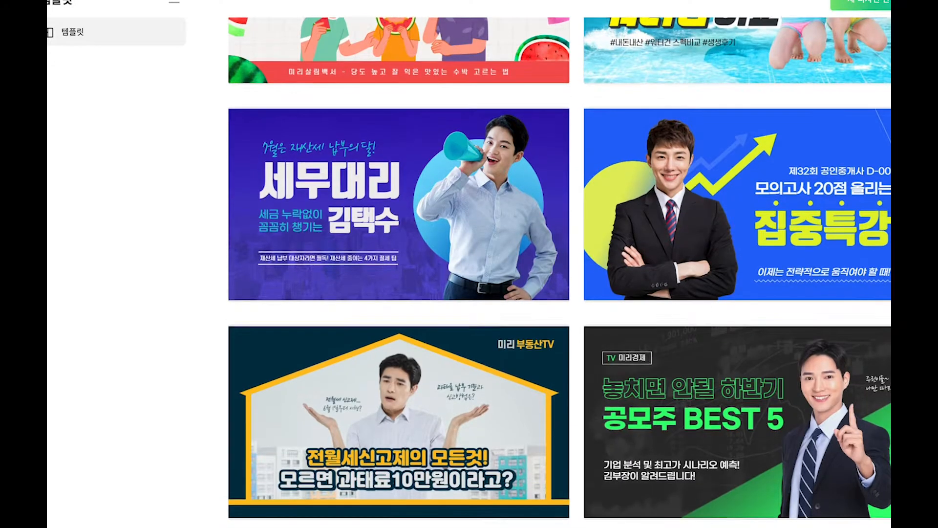
scroll(510, 294, "down", 10)
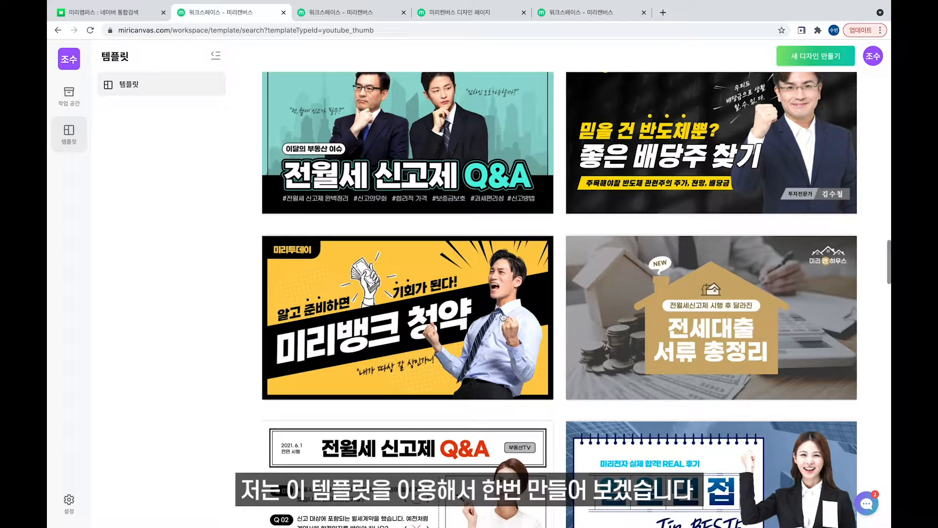
scroll(502, 317, "up", 1)
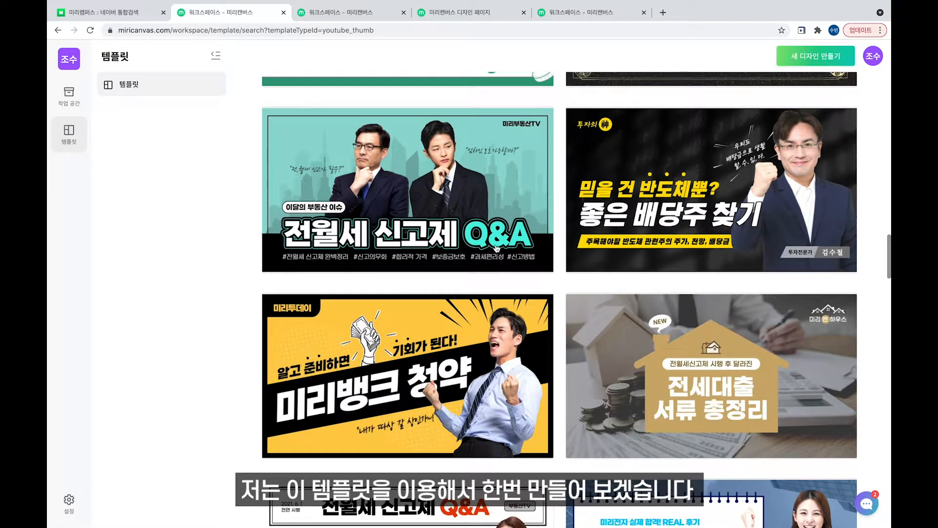
Start a new design from the 전월세 신고제 Q&A template.
left_click(498, 248)
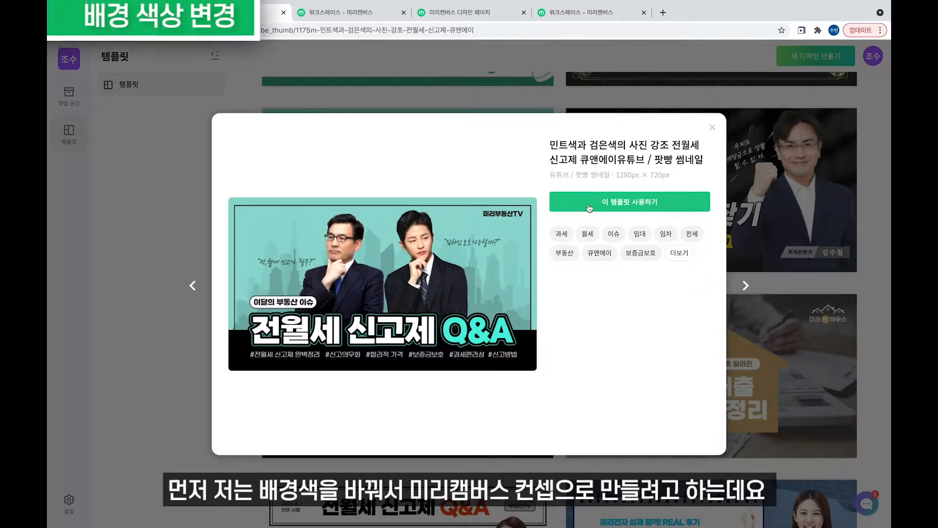
left_click(589, 207)
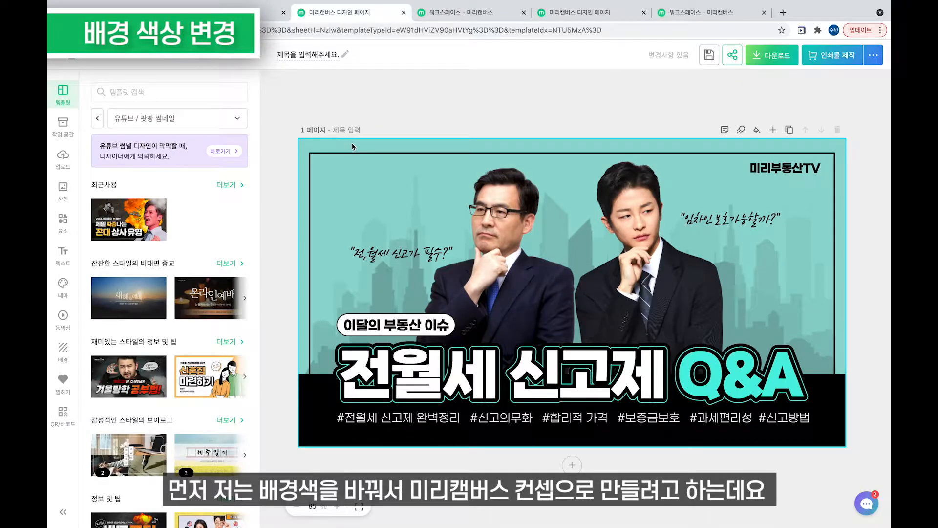
right_click(352, 146)
left_click(336, 152)
Recolour the page background to bright green #4BF9AA using the custom colour picker.
left_click(757, 129)
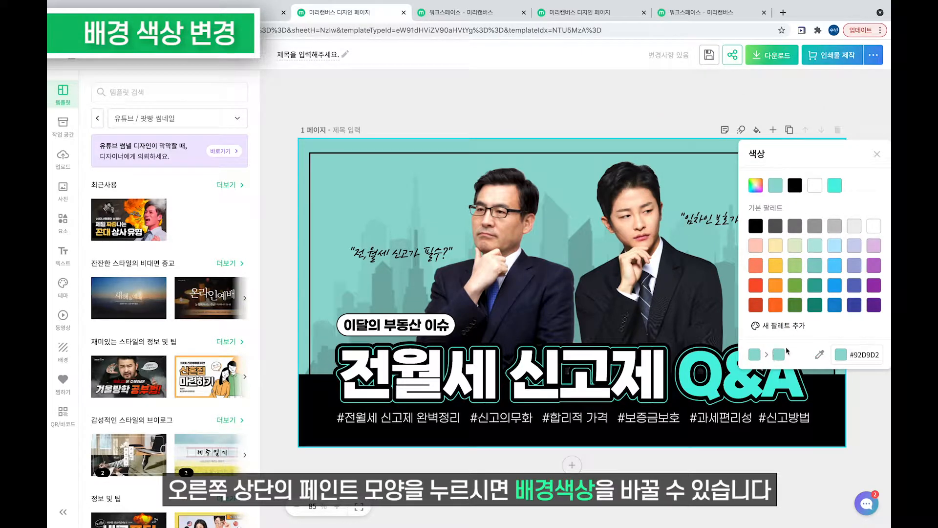
left_click(759, 190)
left_click(764, 191)
left_click(795, 195)
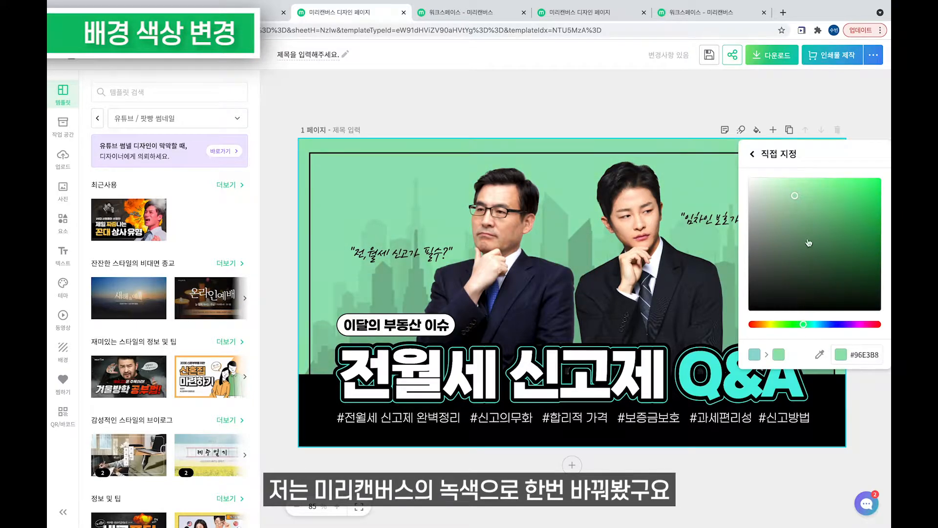
left_click(833, 184)
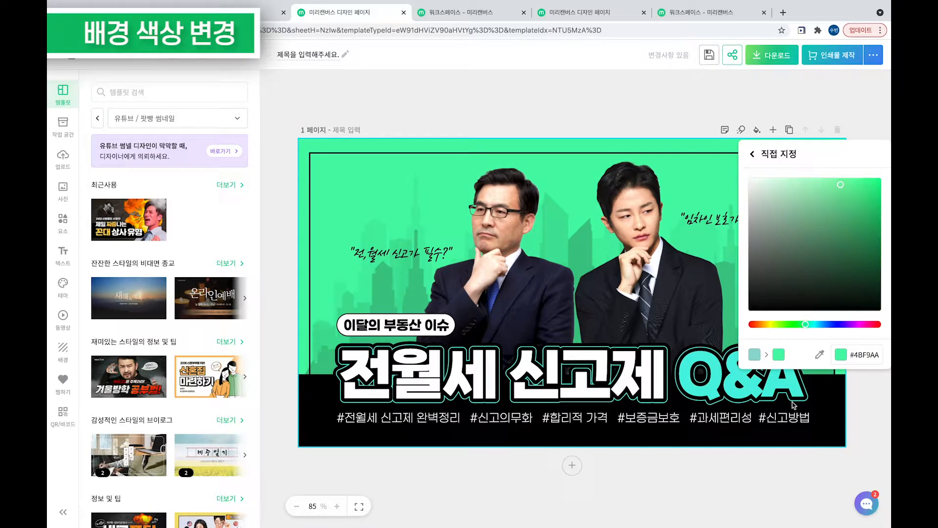
left_click(868, 407)
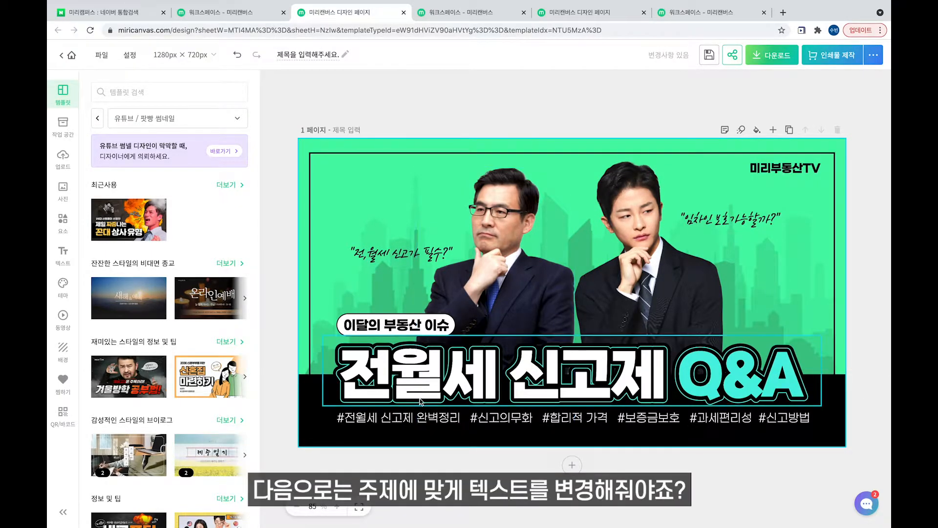
Change the badge to 사내교육영상 and the front title text to 미리캔버스 사용법.
double_click(410, 325)
type("사내교육영상")
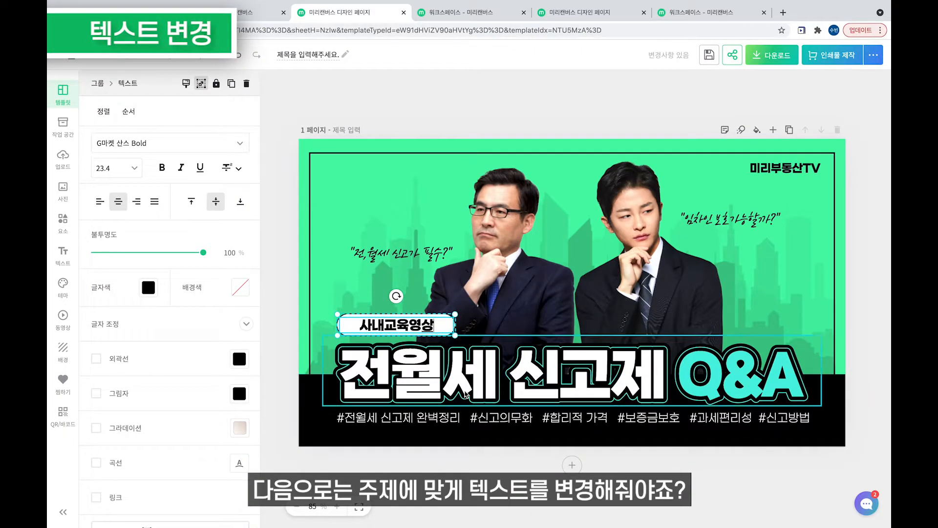
double_click(597, 368)
left_click_drag(667, 376, 385, 403)
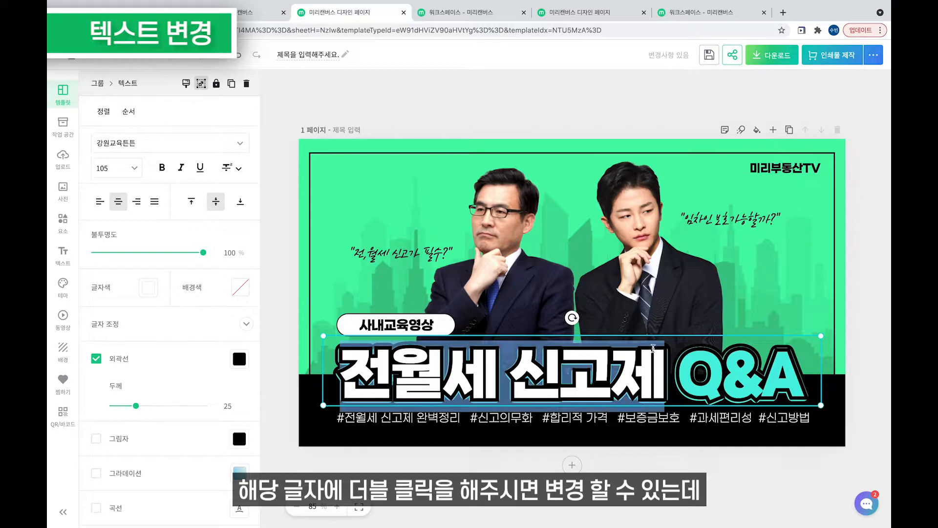
type("미리")
key("super+z")
type("미리내")
key("BackSpace")
key("BackSpace")
type("캔퍼스")
key("Right")
key("BackSpace")
key("BackSpace")
key("BackSpace")
type("사용법")
Finish editing the title, then select the title group and lock it in place.
right_click(538, 398)
left_click(548, 372)
right_click(545, 357)
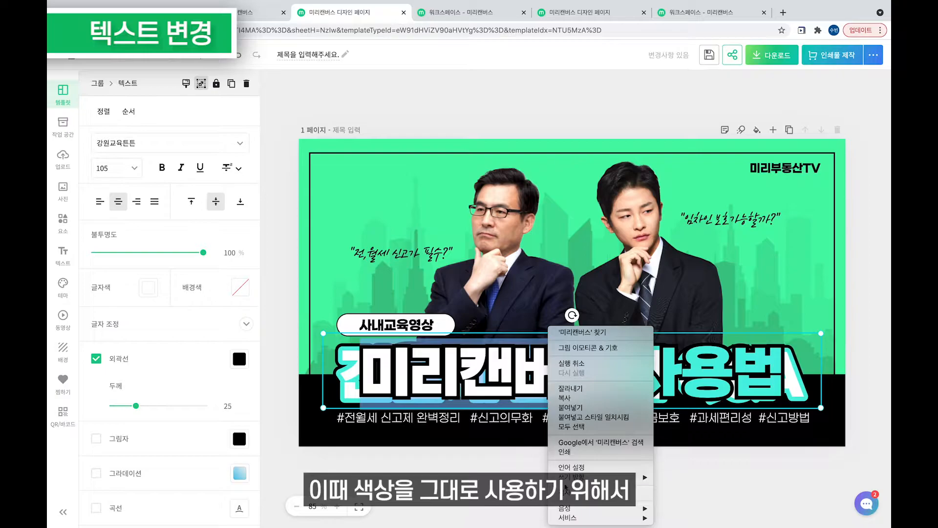
left_click(687, 461)
left_click(687, 461)
left_click(664, 388)
right_click(663, 389)
left_click(704, 377)
left_click(728, 397)
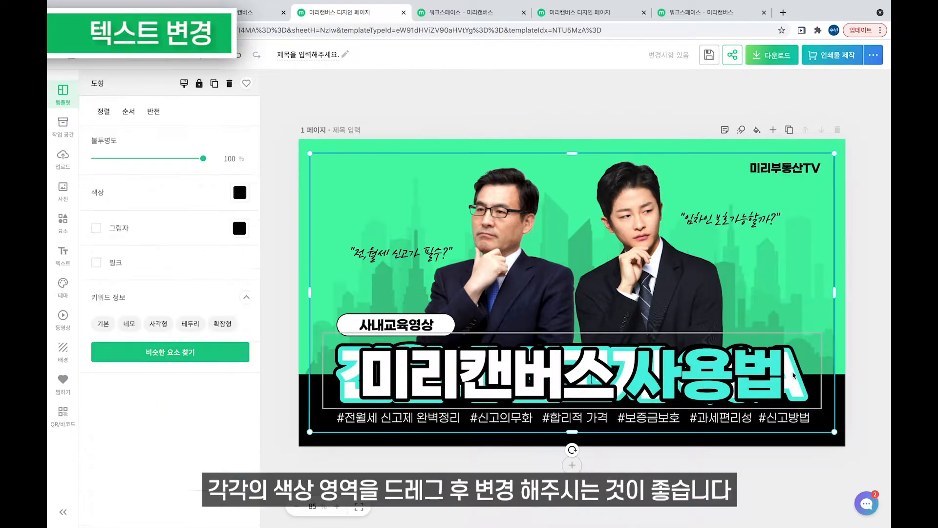
left_click(737, 392)
left_click(737, 392)
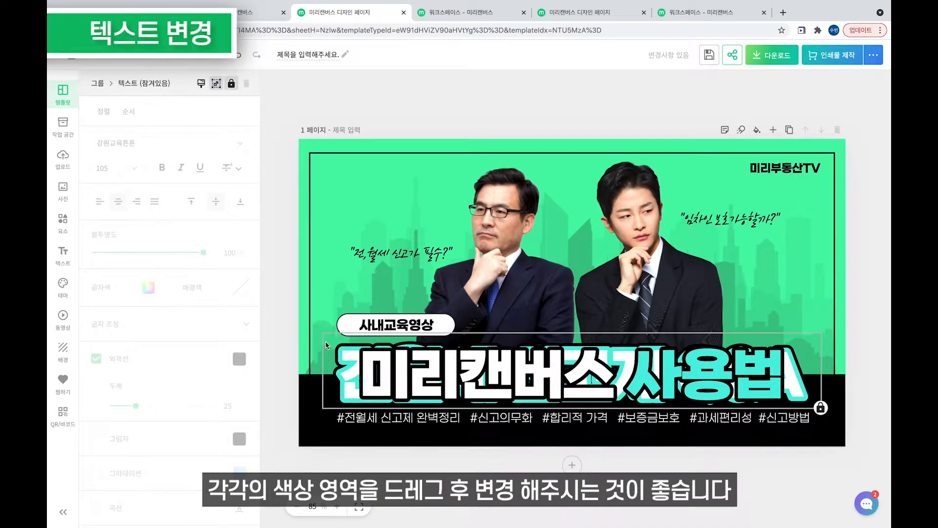
Unlock the title group and try moving and ungrouping it, undoing both changes.
left_click(487, 369)
right_click(500, 361)
left_click(525, 376)
left_click(464, 375)
left_click_drag(409, 353, 406, 375)
key("super+z")
scroll(191, 394, "down", 4)
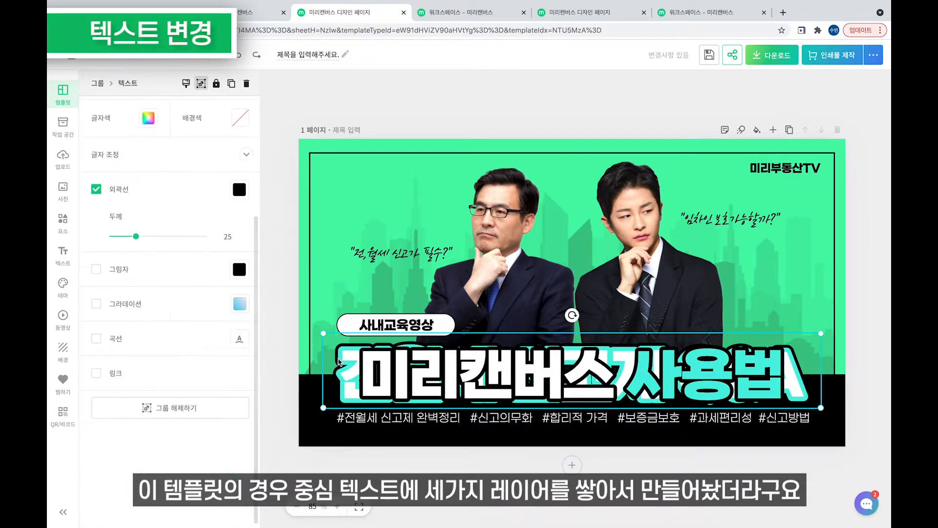
left_click(202, 413)
left_click(346, 369)
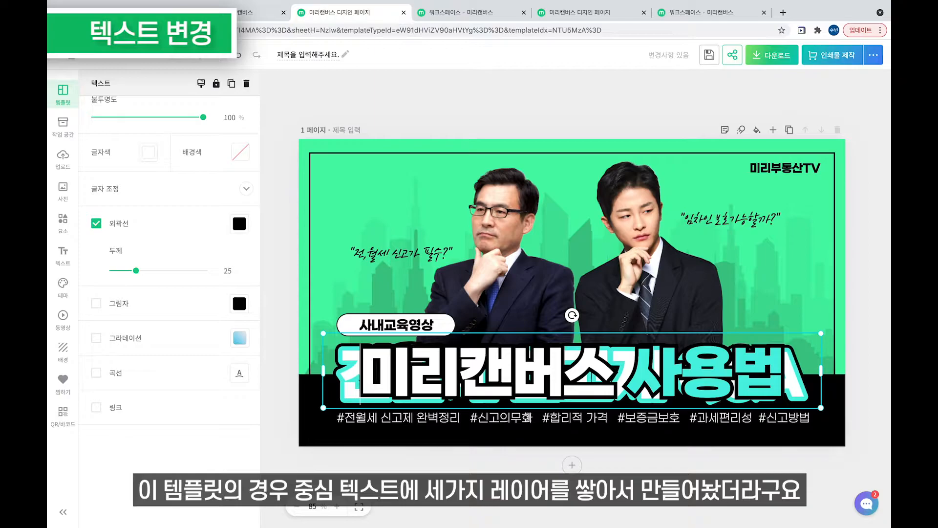
key("super+z")
key("super+z")
left_click(433, 520)
Unlock the title group again, inspect its text, then lock it once more.
left_click(464, 378)
right_click(466, 378)
left_click(472, 391)
left_click_drag(459, 374, 462, 390)
key("super+z")
left_click(446, 382)
triple_click(444, 381)
right_click(442, 384)
left_click(417, 397)
left_click(422, 458)
right_click(424, 407)
left_click(451, 344)
Ungroup the title layers and unlock the front title text.
left_click(352, 372)
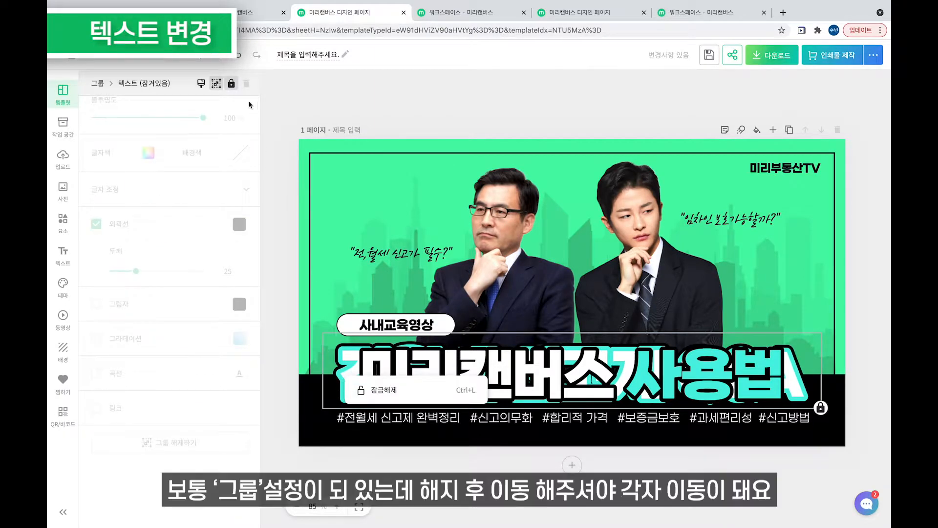
left_click(216, 84)
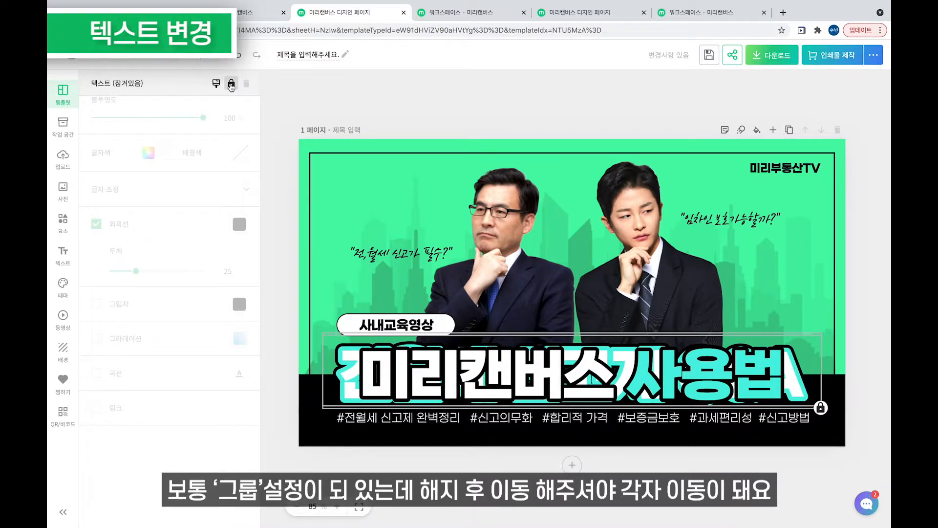
left_click(355, 367)
key("ctrl+a")
left_click(355, 367)
left_click(216, 84)
double_click(359, 371)
left_click_drag(360, 372, 545, 419)
left_click(641, 452)
Move the front title down to reveal the old 전월세 신고제 Q&A layer behind it.
left_click_drag(687, 370, 691, 423)
left_click(693, 421)
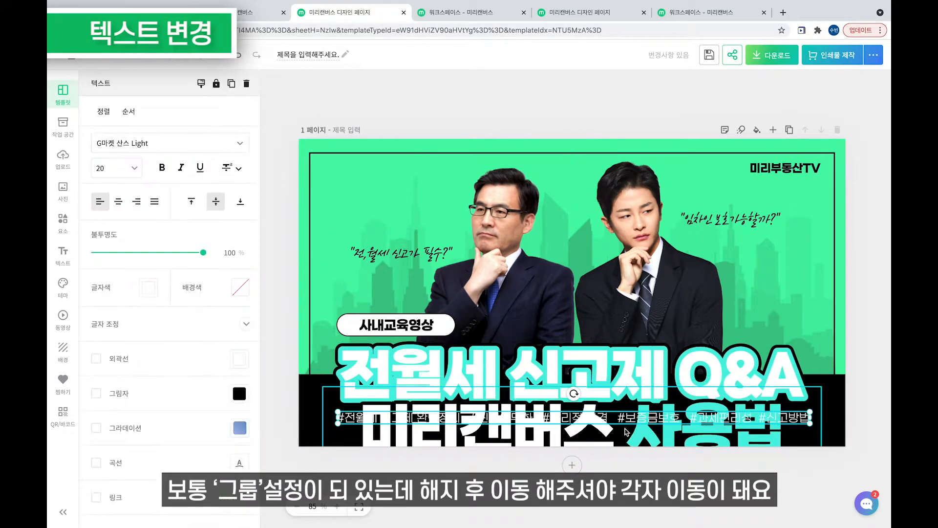
double_click(692, 423)
left_click(682, 364)
double_click(512, 416)
key("super+c")
left_click(512, 415)
left_click(361, 364)
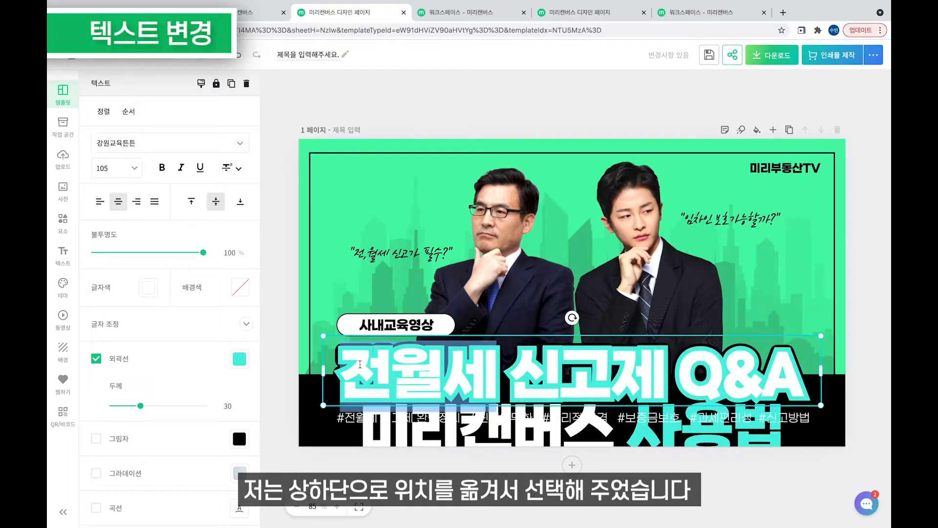
left_click_drag(342, 362, 809, 364)
key("super+v")
key("super+z")
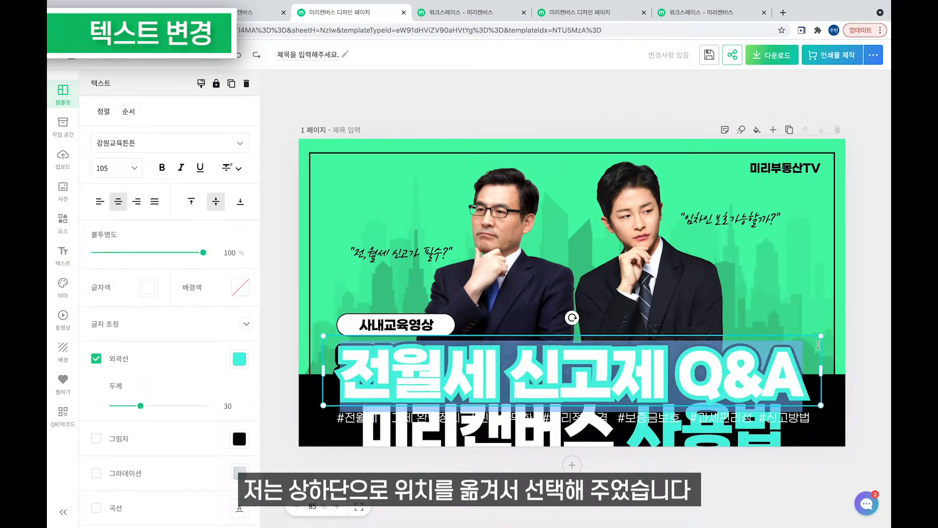
Replace the revealed layer's text with 미리캔버스 사용법.
left_click(678, 424)
left_click(674, 362)
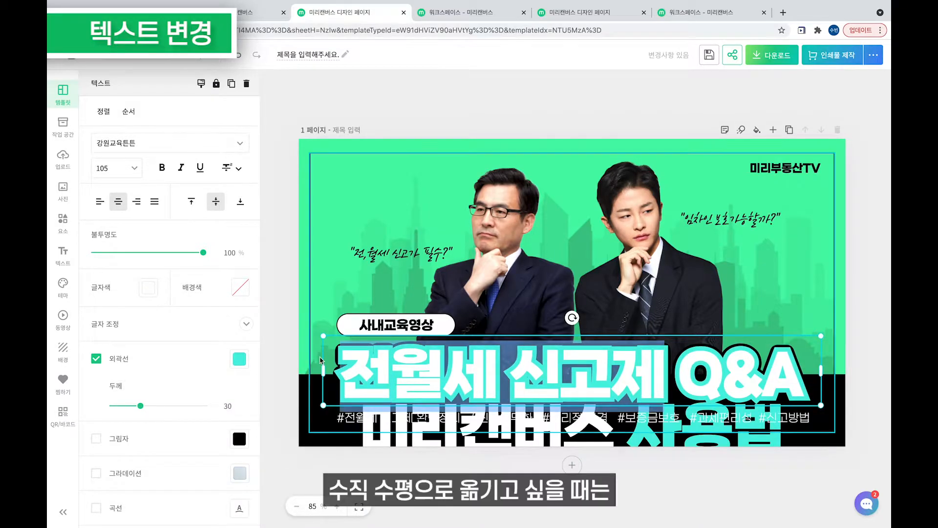
type("미리캔버스")
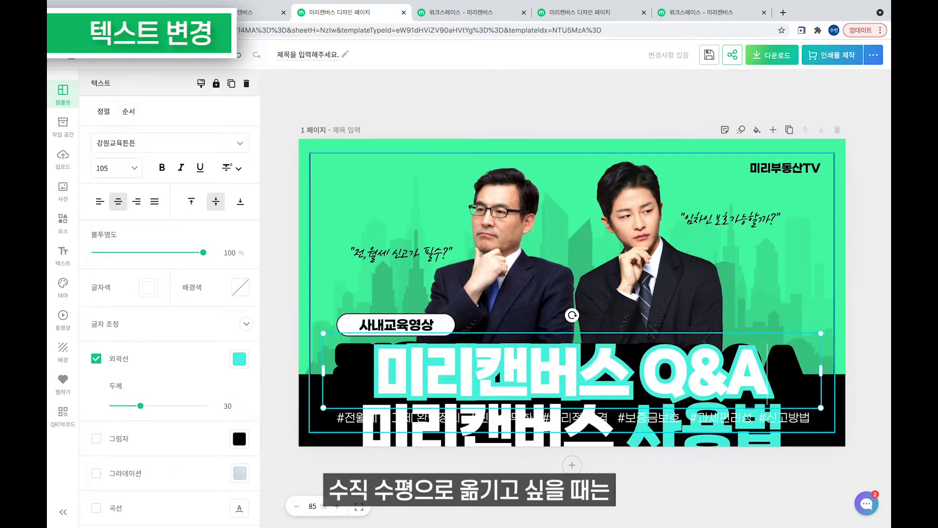
key("BackSpace")
key("BackSpace")
key("BackSpace")
type("사용법")
left_click(401, 506)
Move the lower 미리캔버스 사용법 box back up onto the black band.
left_click(455, 423)
left_click_drag(455, 423, 460, 381)
left_click(552, 470)
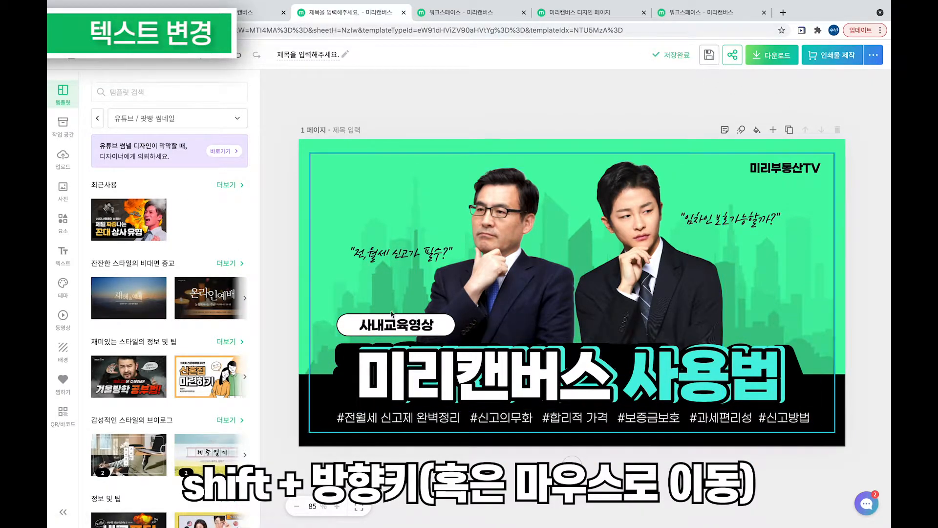
Move the front title down about 90 px to expose the black back layer.
left_click(400, 421)
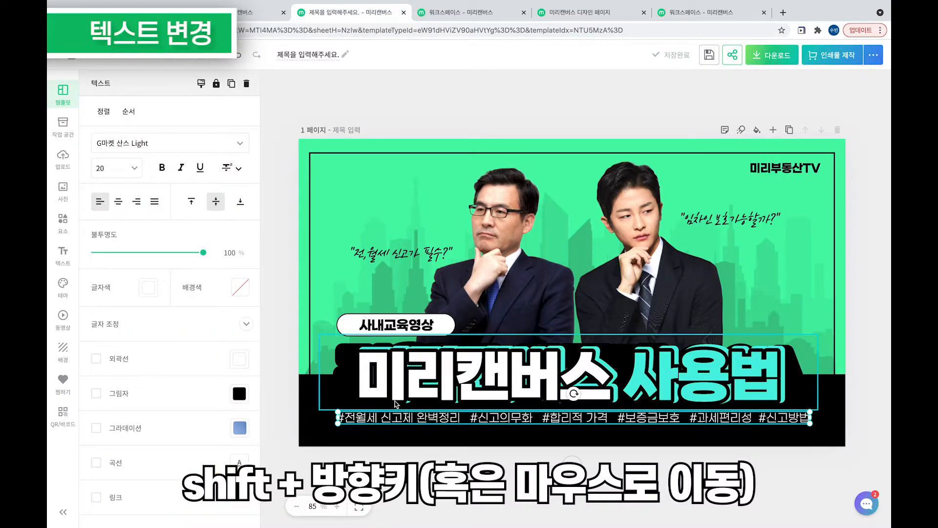
left_click(344, 386)
double_click(345, 361)
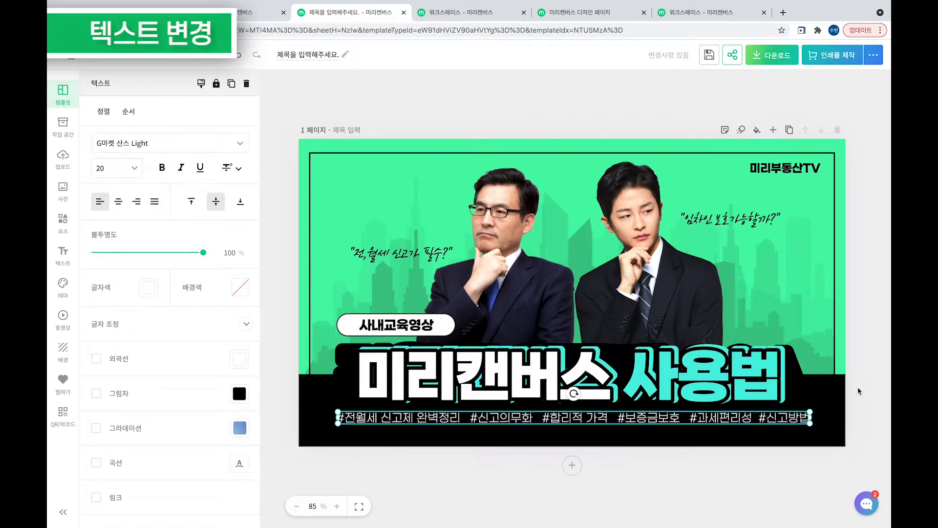
left_click(859, 389)
left_click_drag(599, 366, 593, 406)
left_click(593, 362)
left_click(631, 362)
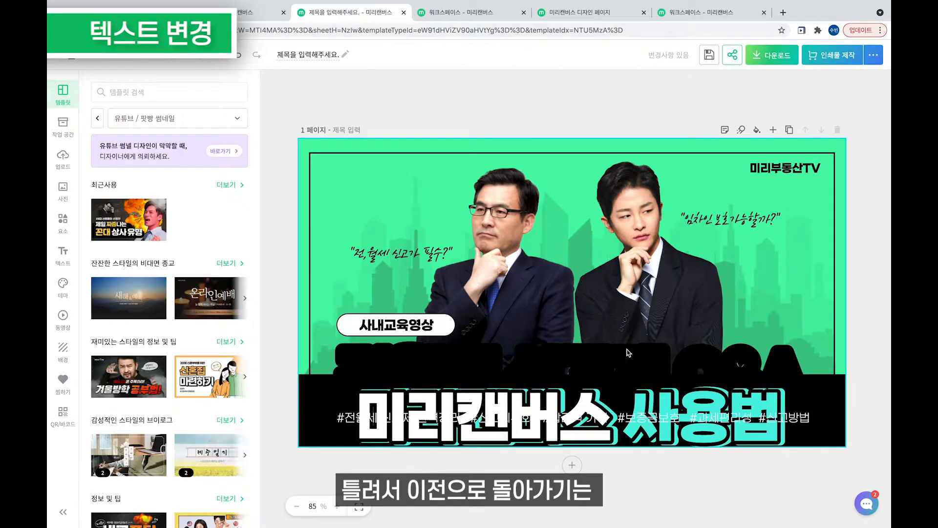
Undo the accidental send-backward and finish the back layer's text as 미리캔버스 사용법.
right_click(664, 357)
left_click(708, 337)
key("ctrl+z")
key("ctrl+z")
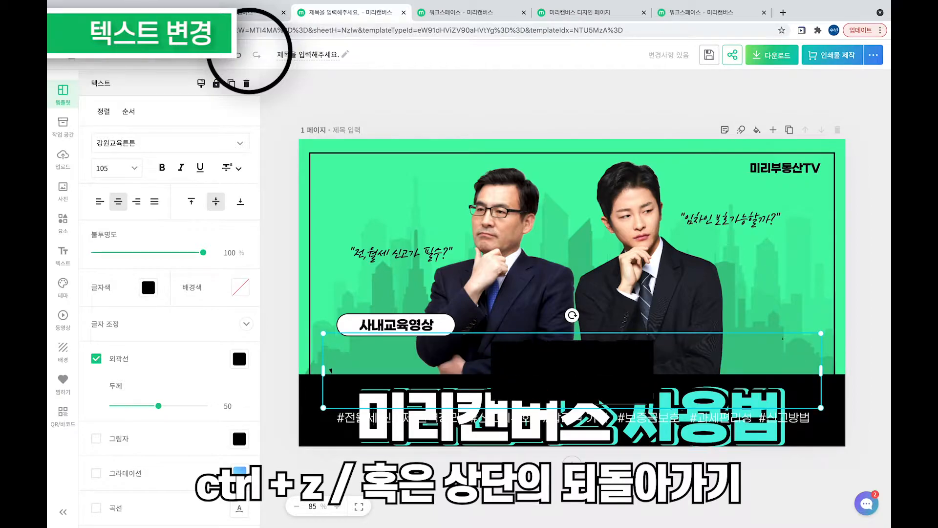
type("사용법")
left_click(733, 467)
Multi-select the title layers and move them back up onto the black band.
left_click(713, 420)
left_click_drag(729, 472, 658, 445)
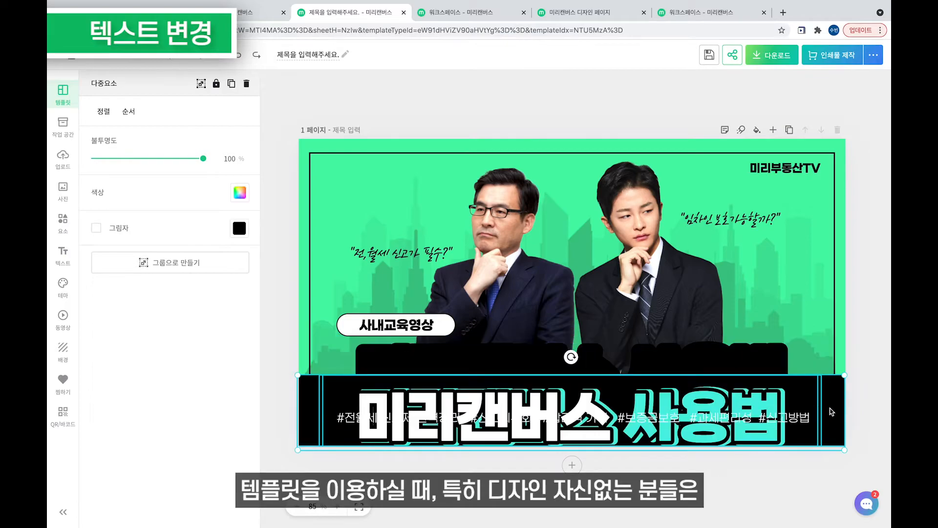
left_click_drag(749, 390, 749, 348)
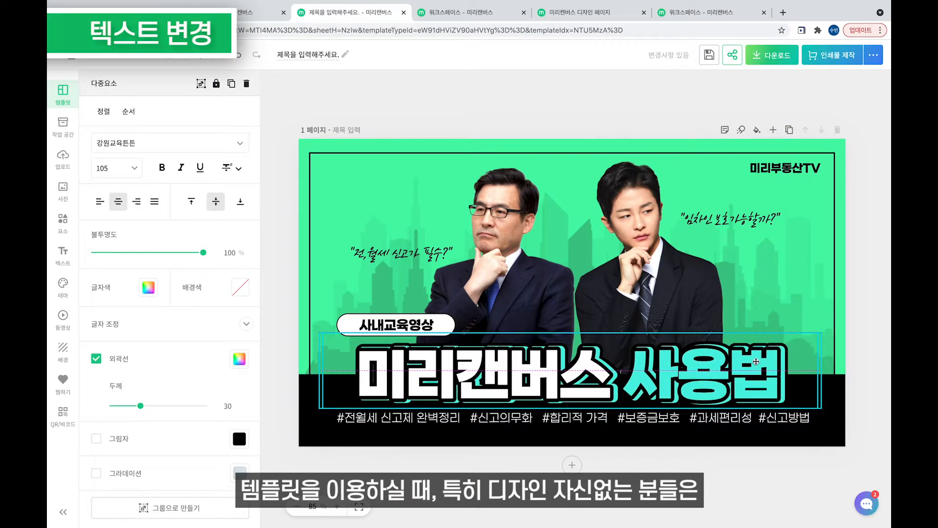
left_click(769, 456)
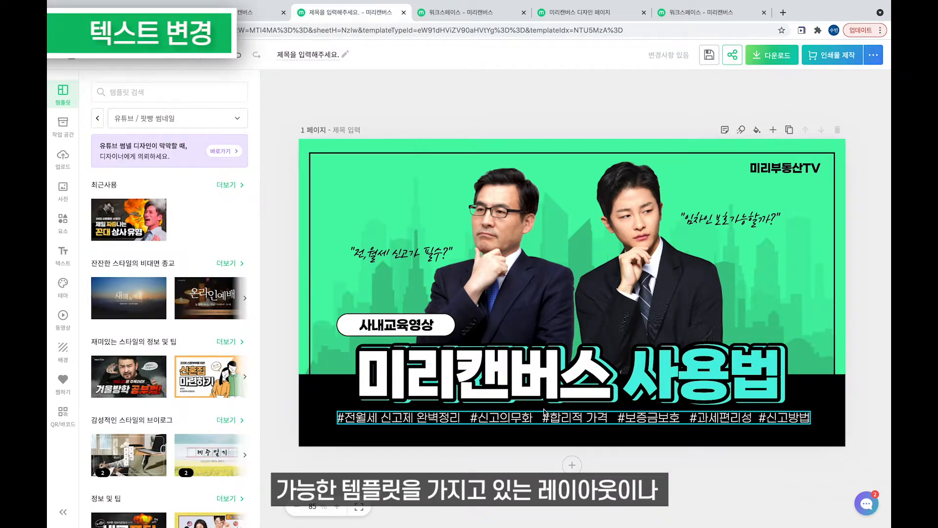
Check the title text, then select the hashtag caption line for editing.
left_click(493, 382)
double_click(493, 383)
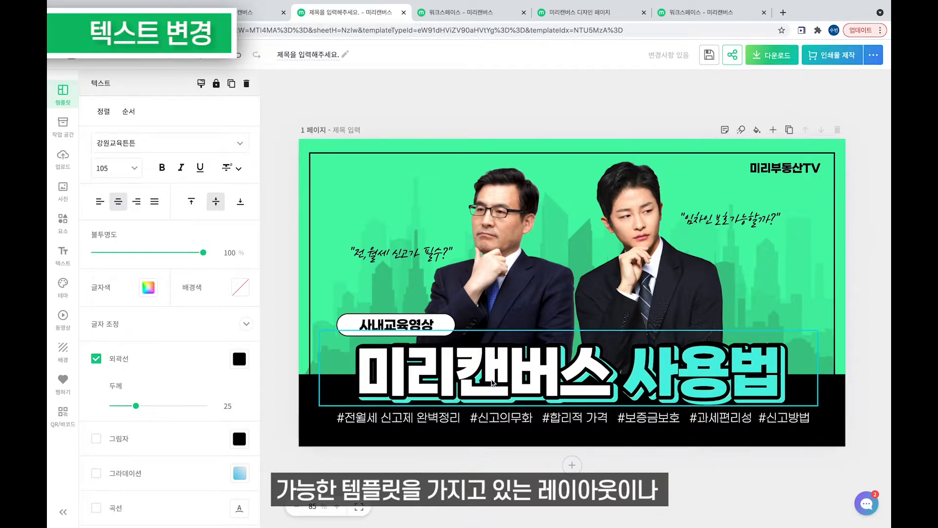
left_click(450, 418)
left_click(450, 418)
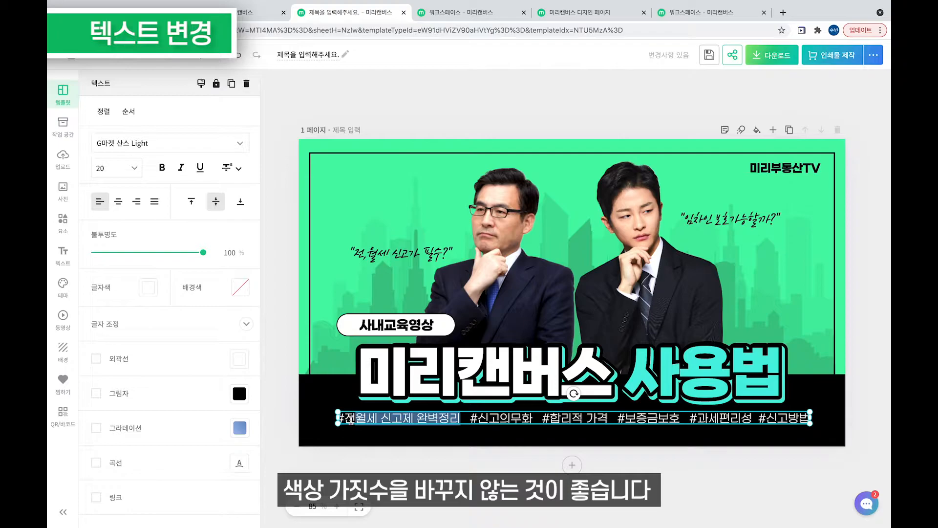
Replace the old hashtags with #다양한 팜플렛, #저작권 프리 and #완전쉬움.
key("BackSpace")
type("다양한")
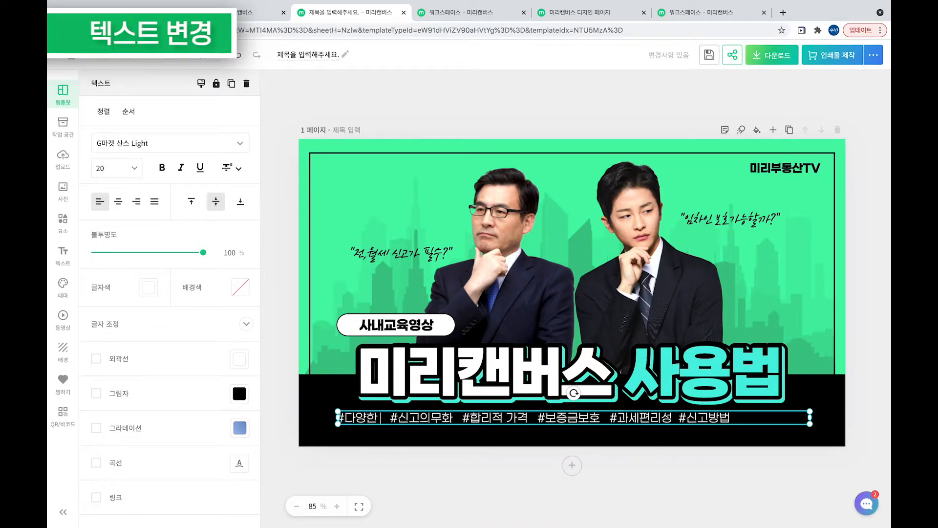
type(" 팜플")
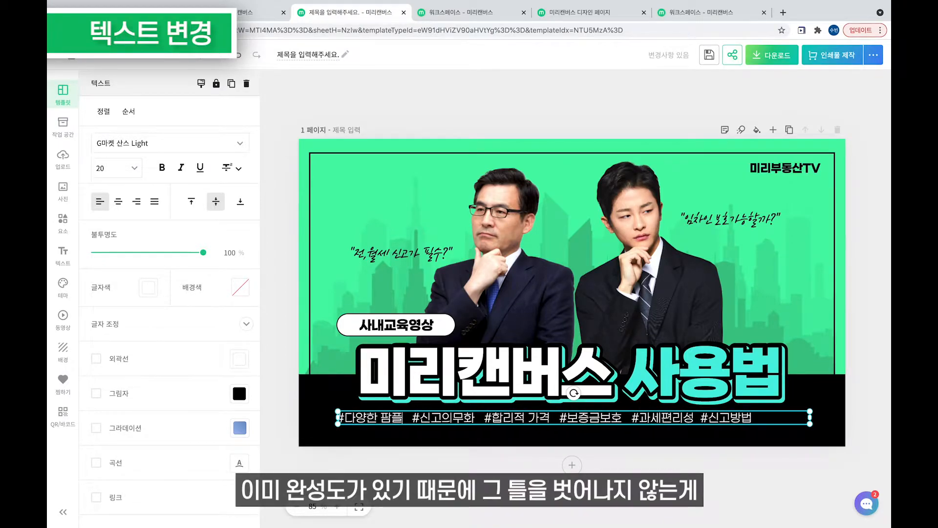
type("렛")
key("BackSpace")
key("BackSpace")
key("BackSpace")
key("BackSpace")
key("BackSpace")
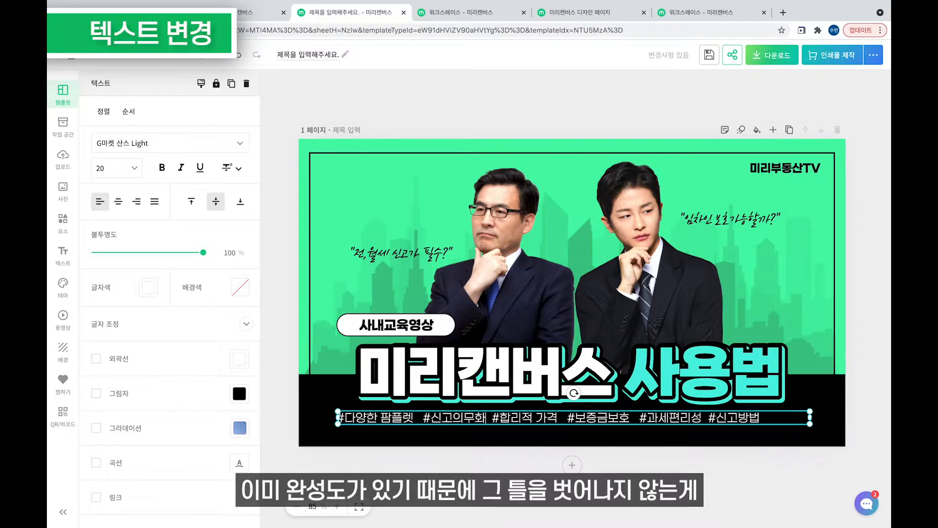
type("저작권 프리")
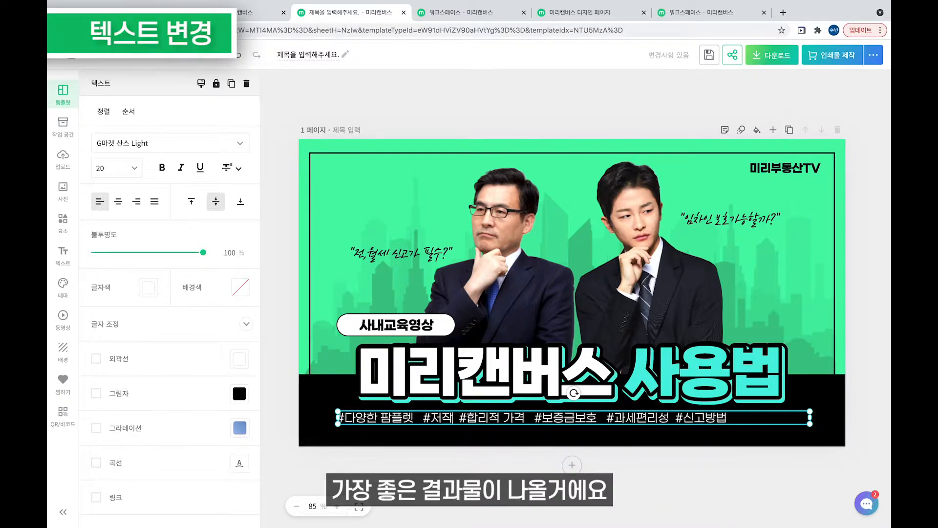
left_click_drag(503, 418, 564, 418)
type("완전쉬ㅇ")
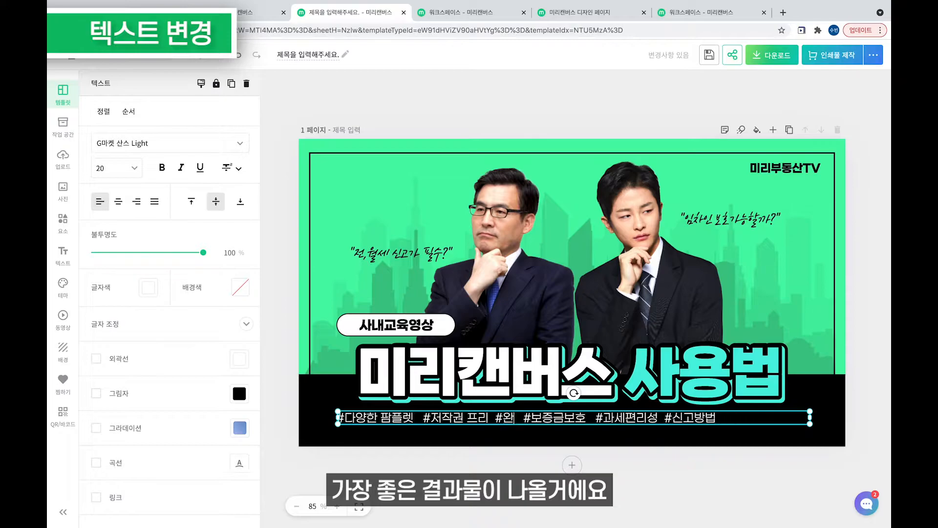
type("ㅜㅁ")
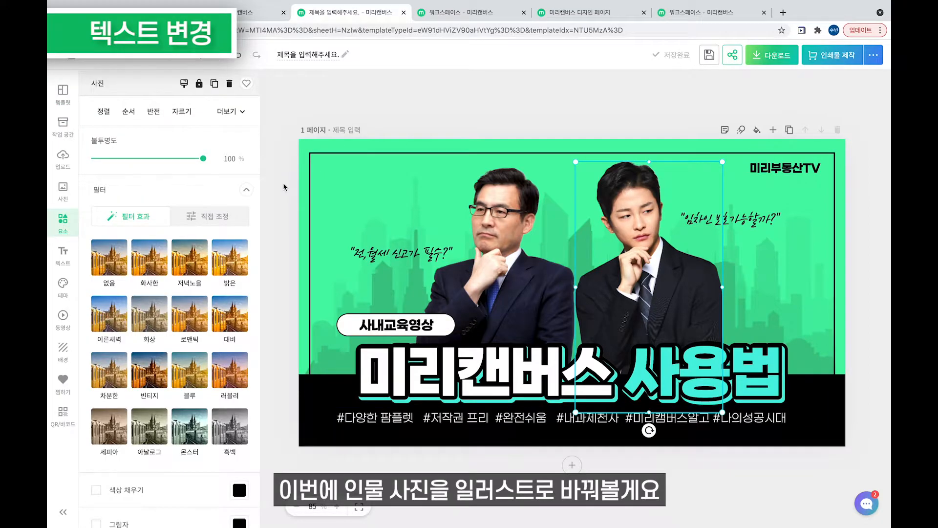
Open the 요소 library and browse categories such as 최근사용, 사각형 / 네모 and 인포그래픽 디자인.
left_click(63, 220)
scroll(149, 272, "down", 9)
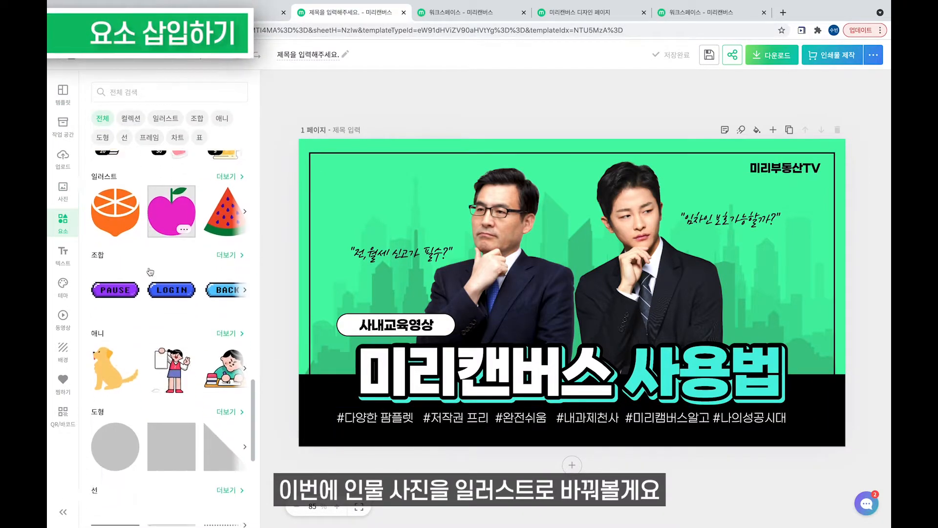
scroll(149, 272, "up", 15)
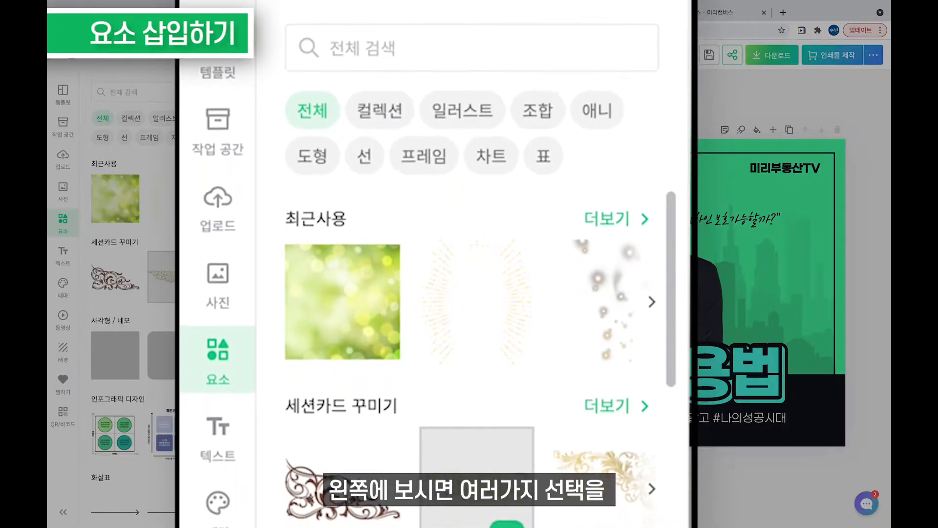
scroll(164, 283, "down", 5)
scroll(504, 506, "down", 10)
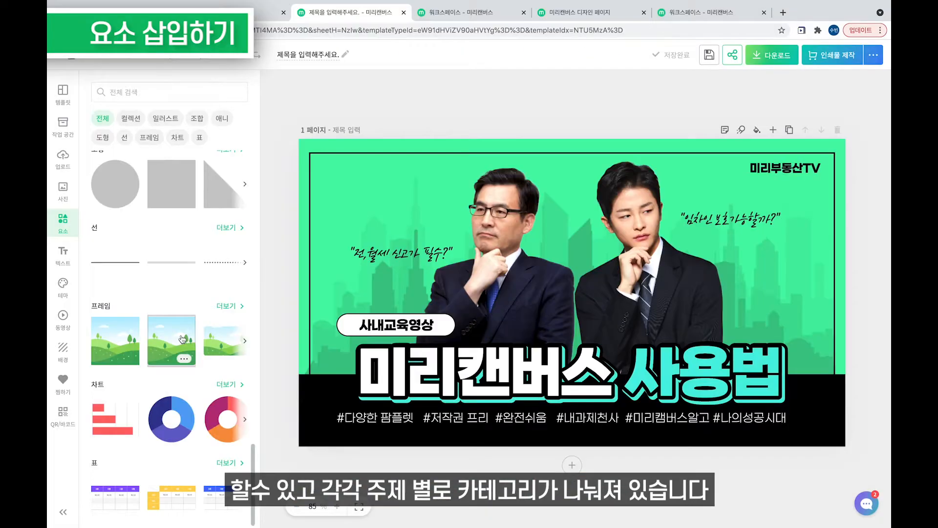
scroll(182, 339, "up", 7)
scroll(182, 339, "up", 8)
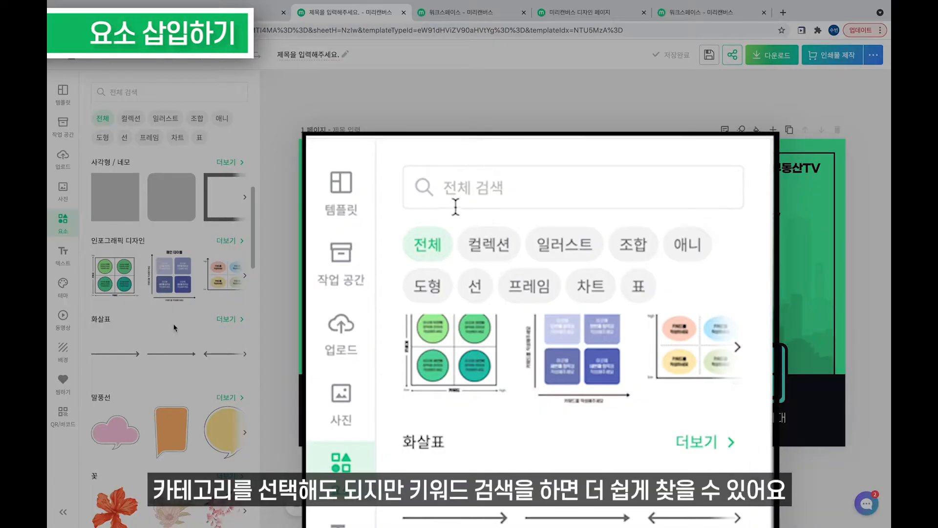
Search elements for 사람, try the glasses-woman illustration, then delete it again.
left_click(456, 207)
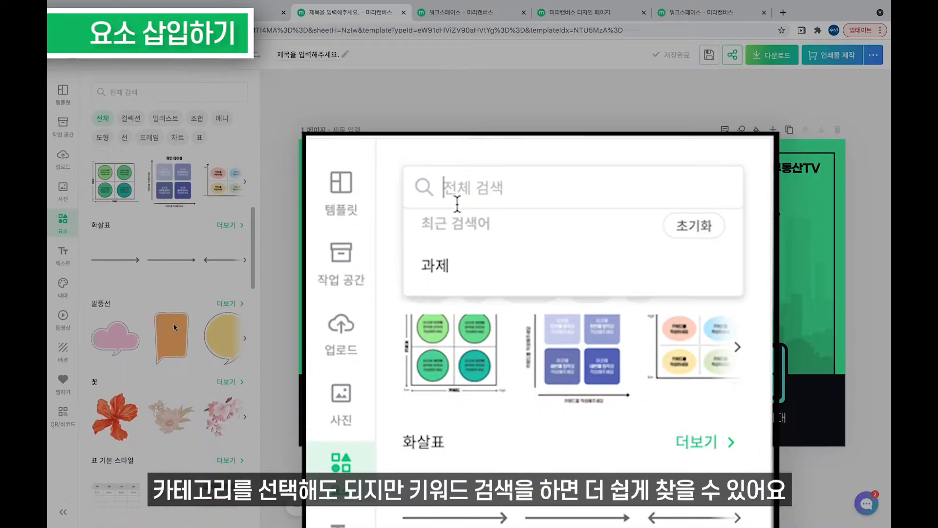
type("사람")
key("Return")
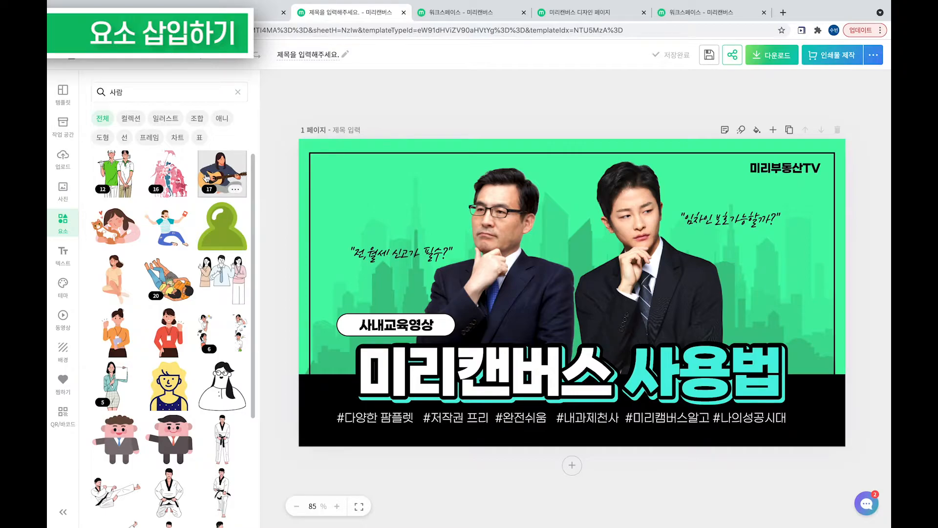
left_click(215, 396)
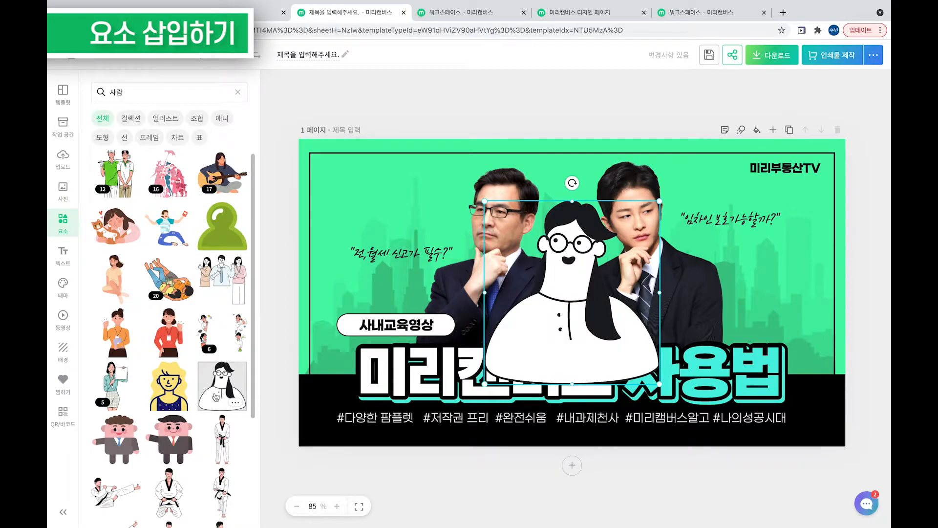
key("Delete")
scroll(215, 396, "down", 15)
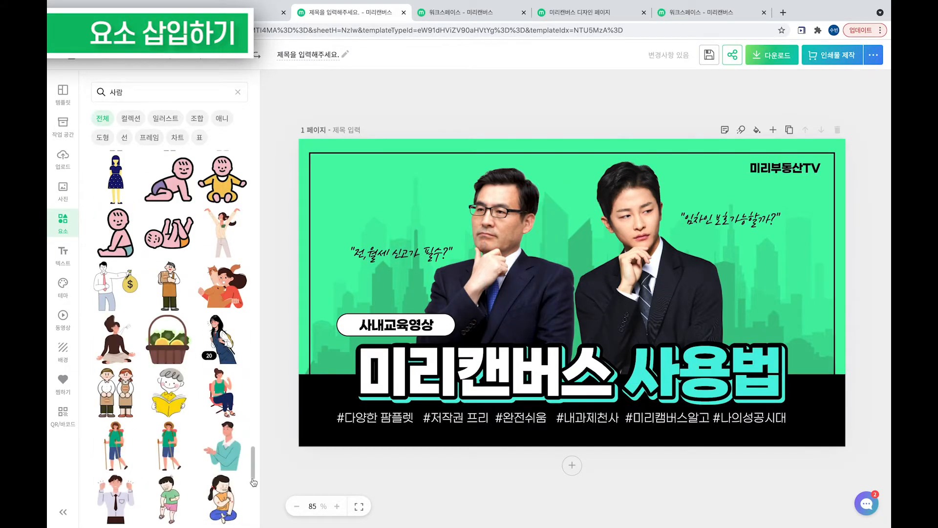
Change the element search to 과제 and filter the results to 일러스트.
double_click(158, 98)
type("과제사람")
key("Return")
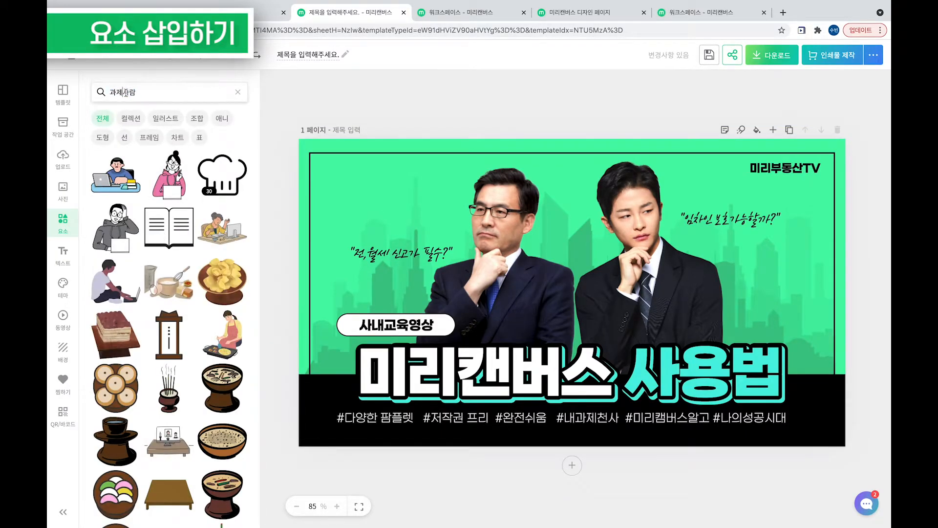
key("BackSpace")
key("BackSpace")
key("Return")
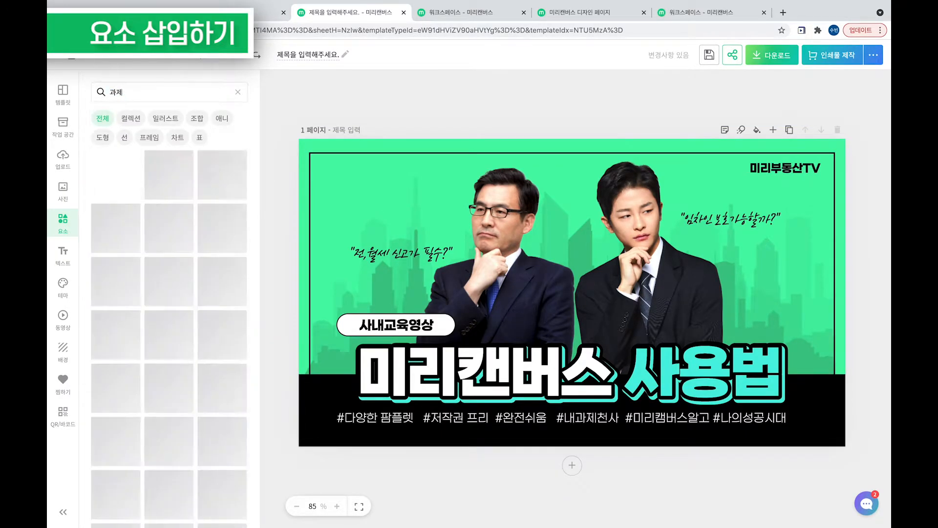
scroll(208, 303, "down", 10)
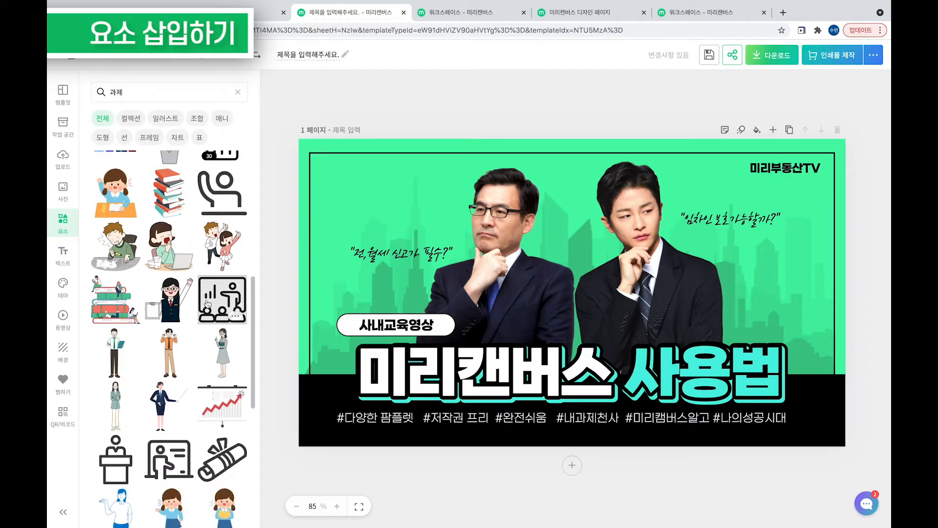
left_click(161, 119)
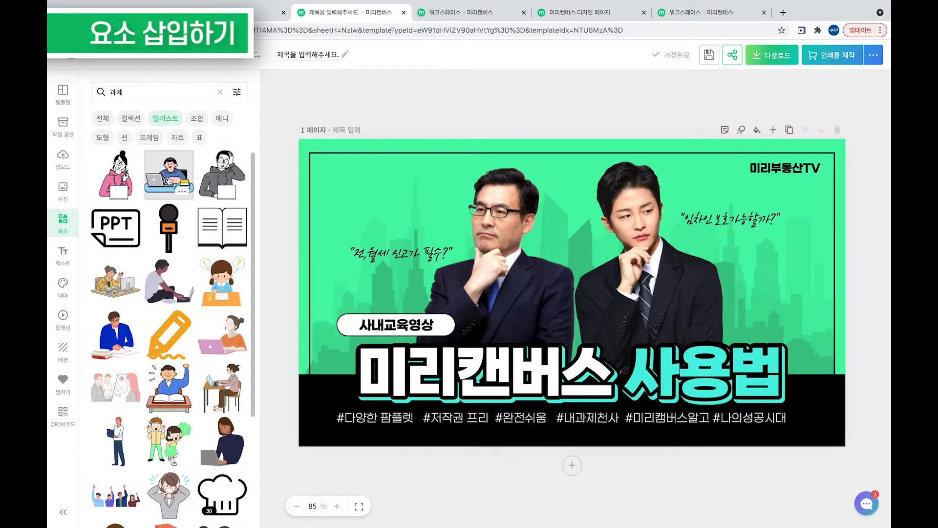
Find elements similar to the laptop-man illustration and select the woman-with-laptop one.
left_click(182, 192)
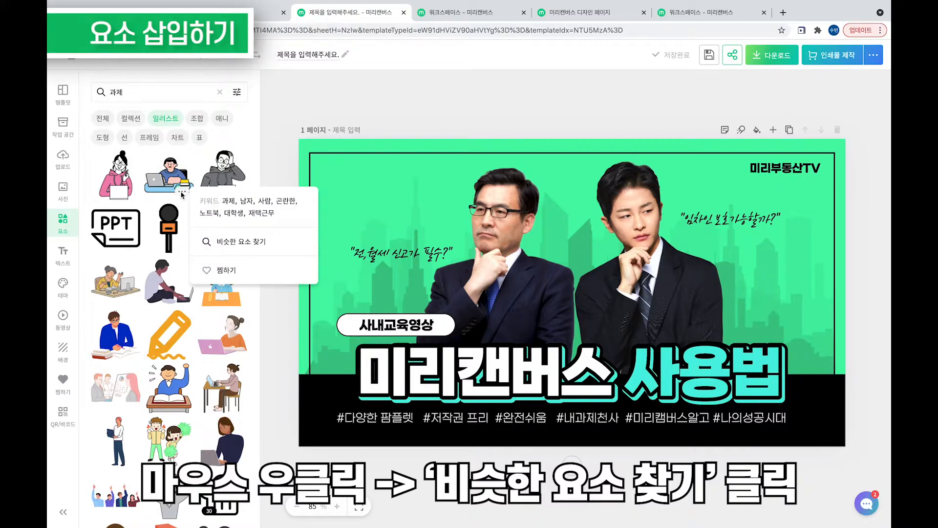
left_click(181, 193)
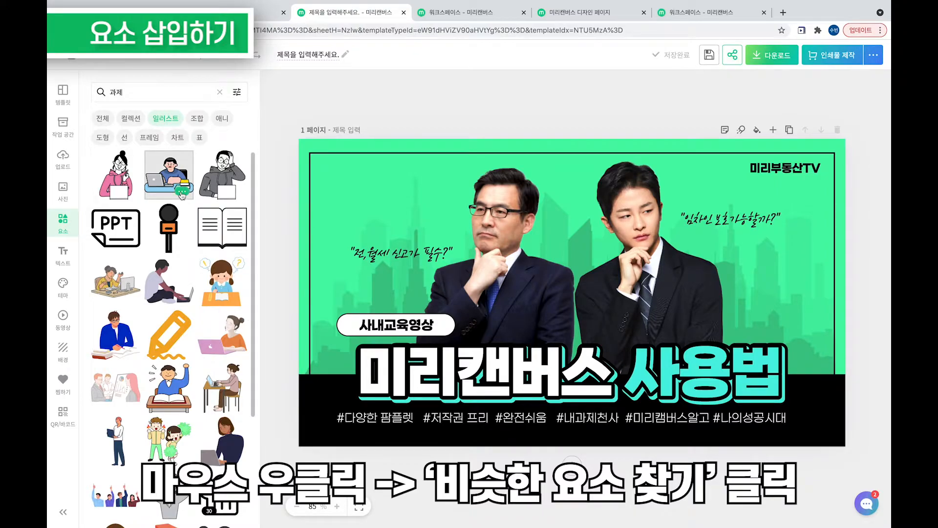
left_click(182, 192)
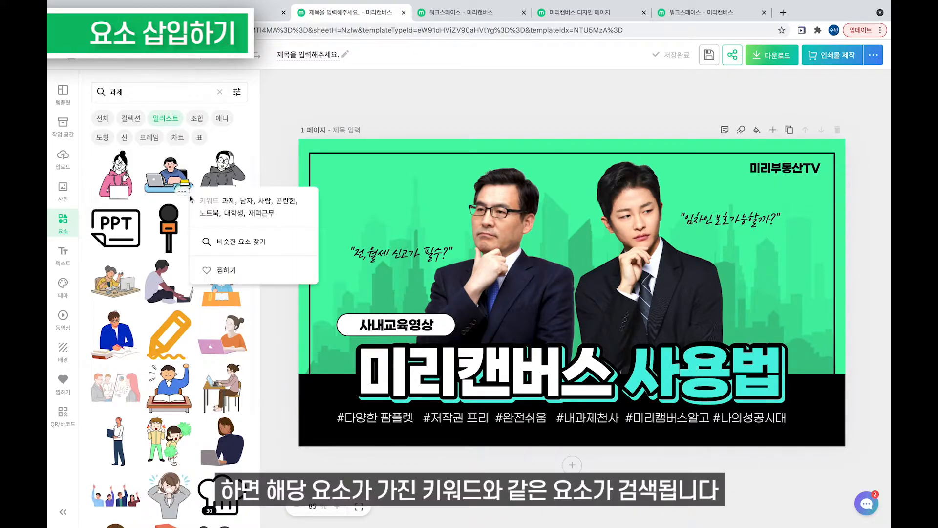
left_click(230, 242)
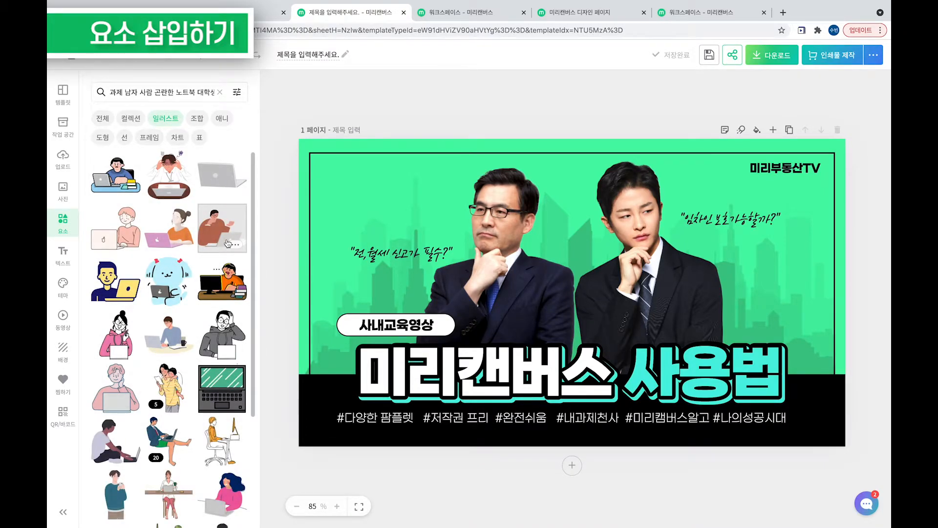
scroll(227, 243, "down", 5)
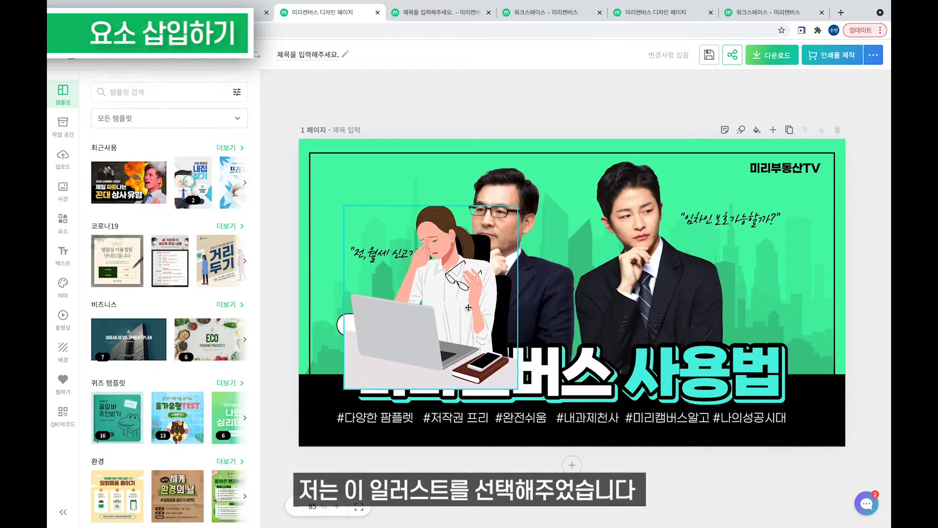
left_click(516, 228)
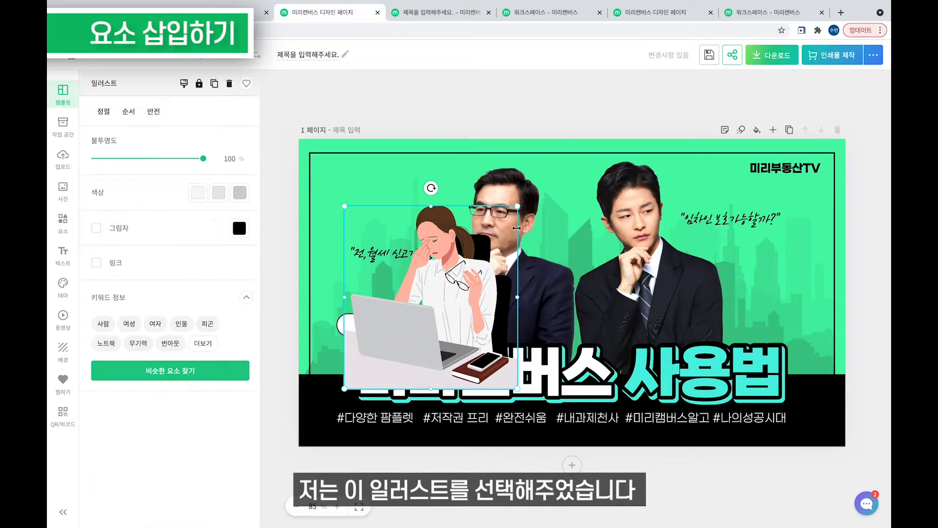
Delete the man-with-glasses photo and move the woman illustration into his spot.
left_click(524, 188)
key("Delete")
left_click_drag(466, 308, 499, 258)
Send the illustration back several layers, behind the title and the 사내교육영상 badge.
right_click(506, 292)
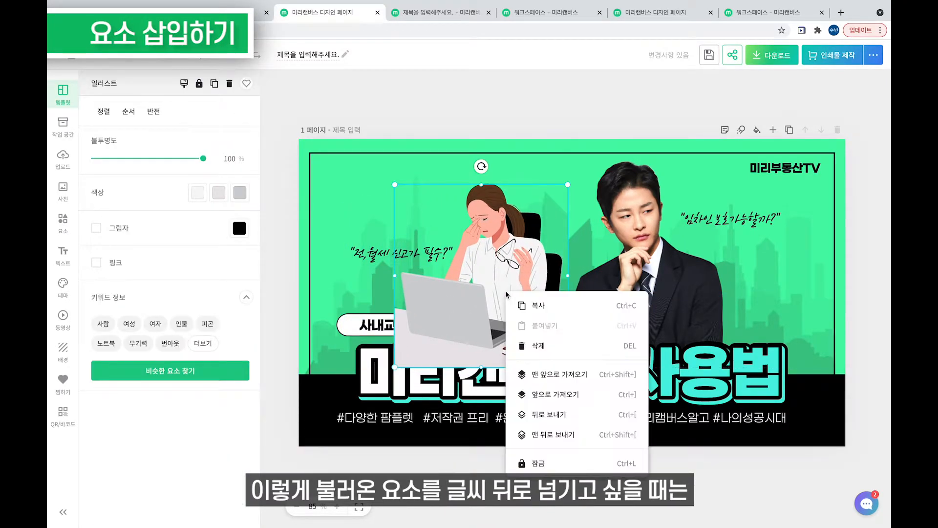
left_click(635, 415)
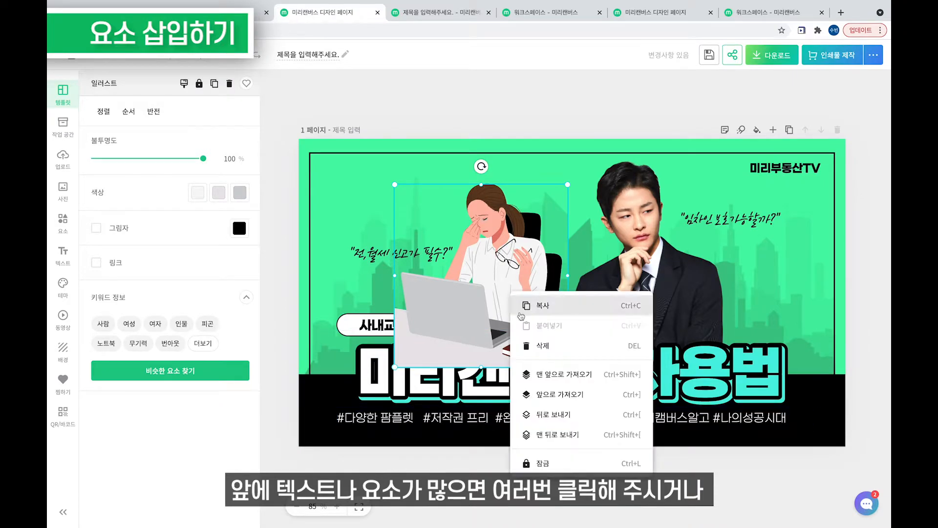
right_click(510, 292)
left_click(538, 414)
right_click(512, 317)
left_click(571, 435)
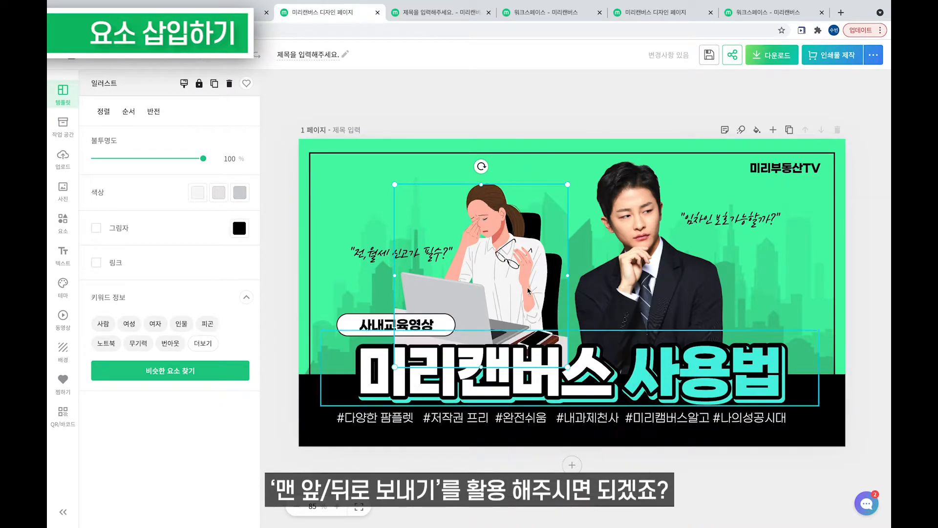
right_click(529, 271)
left_click(571, 394)
Shrink and reposition the illustration, check alignment, layer and flip options, then deselect it.
left_click_drag(558, 204, 550, 228)
left_click_drag(513, 274, 527, 258)
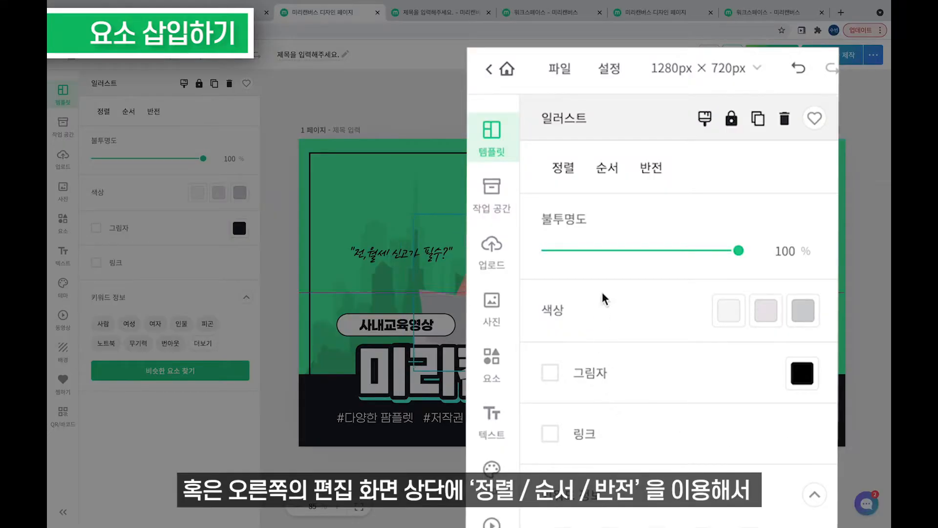
key("Escape")
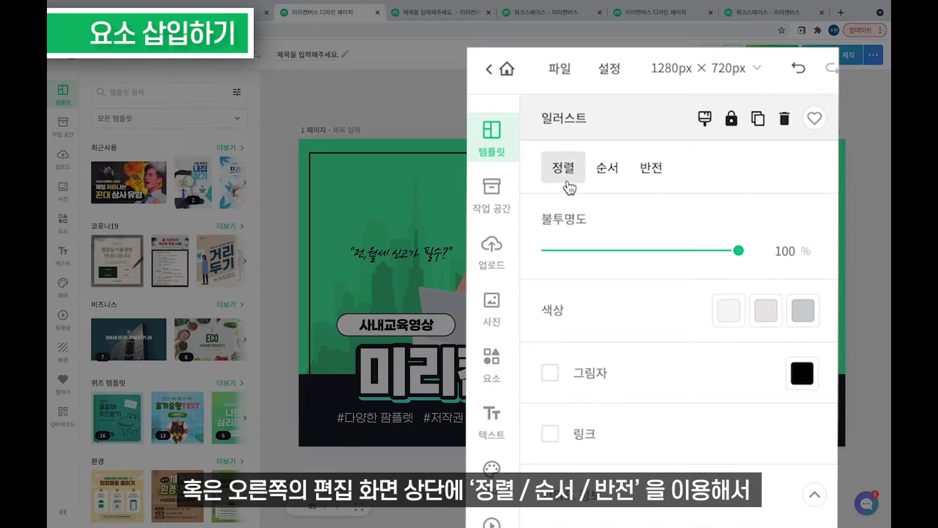
left_click(569, 188)
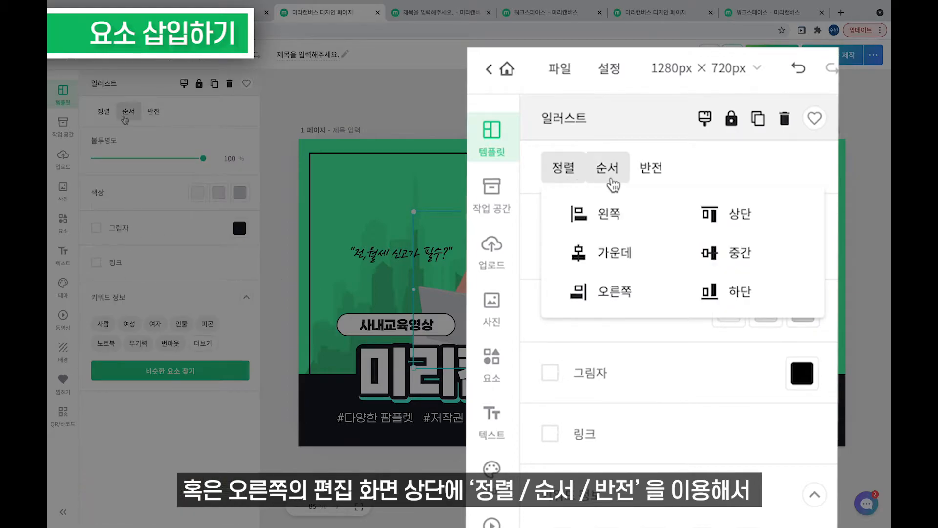
left_click(613, 182)
left_click(664, 174)
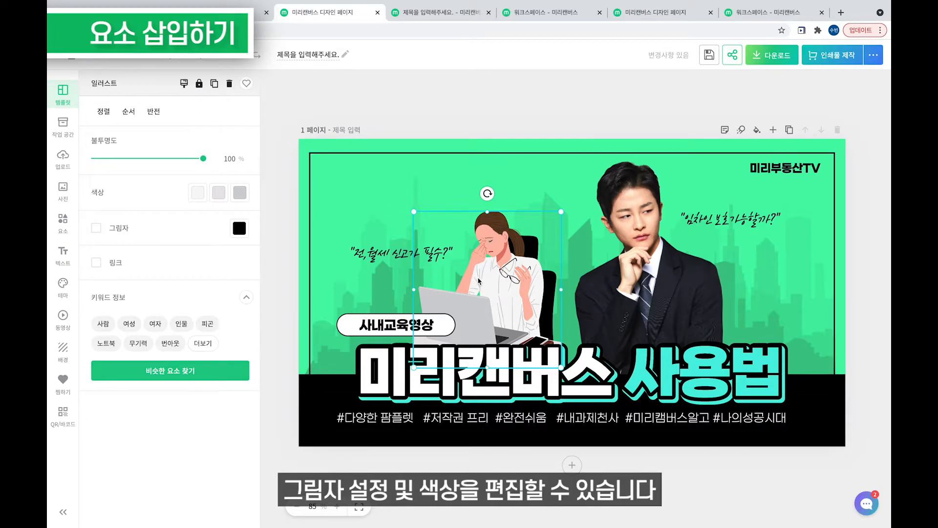
left_click(268, 344)
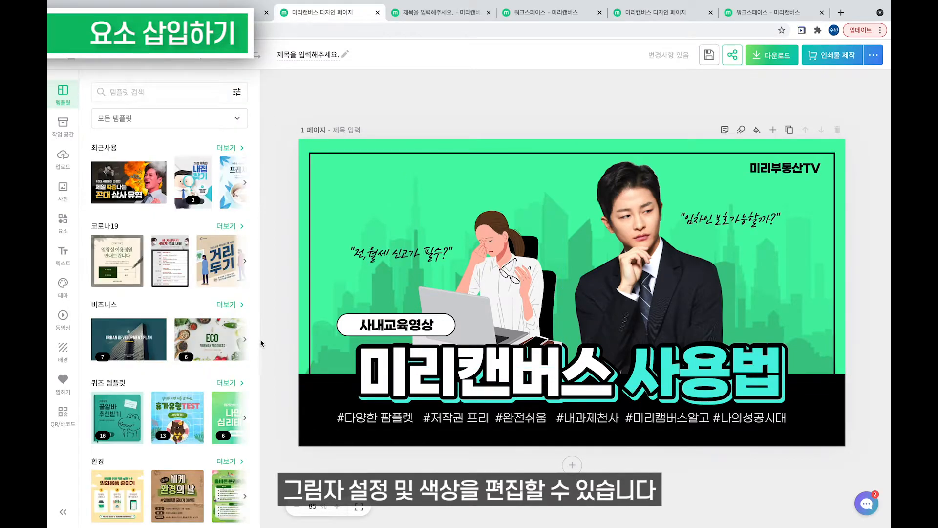
Give the woman illustration a black drop shadow with direction 262 and blur 12.
left_click(503, 254)
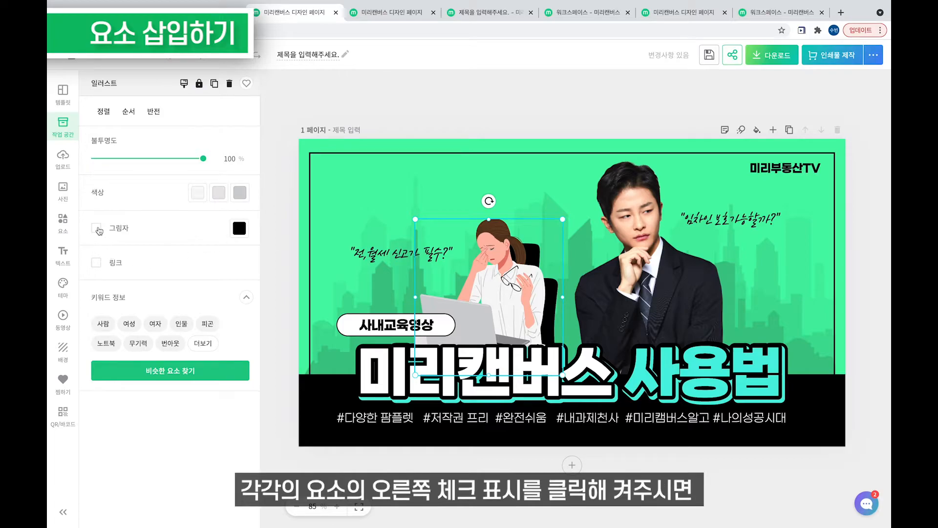
left_click(164, 236)
mouse_move(192, 275)
left_mouse_down()
mouse_move(236, 279)
mouse_move(178, 275)
left_mouse_up()
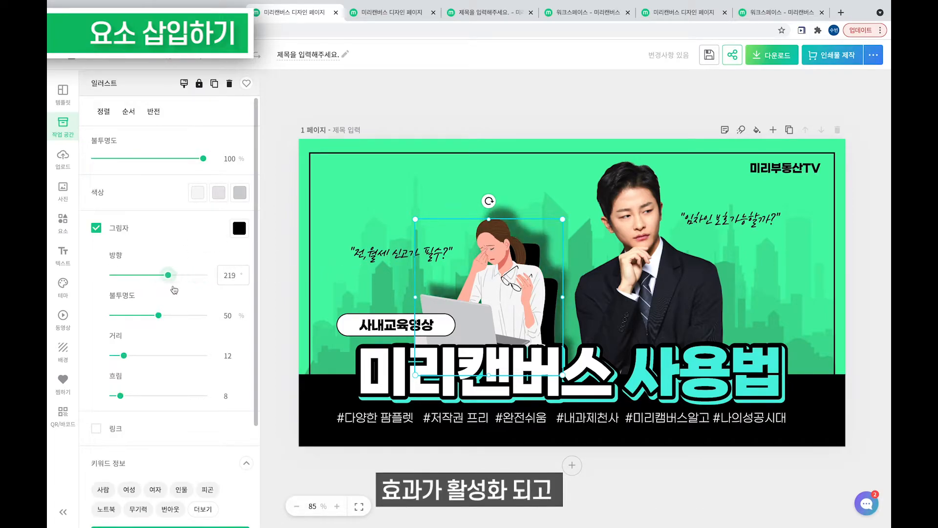
scroll(156, 259, "down", 3)
scroll(195, 395, "up", 3)
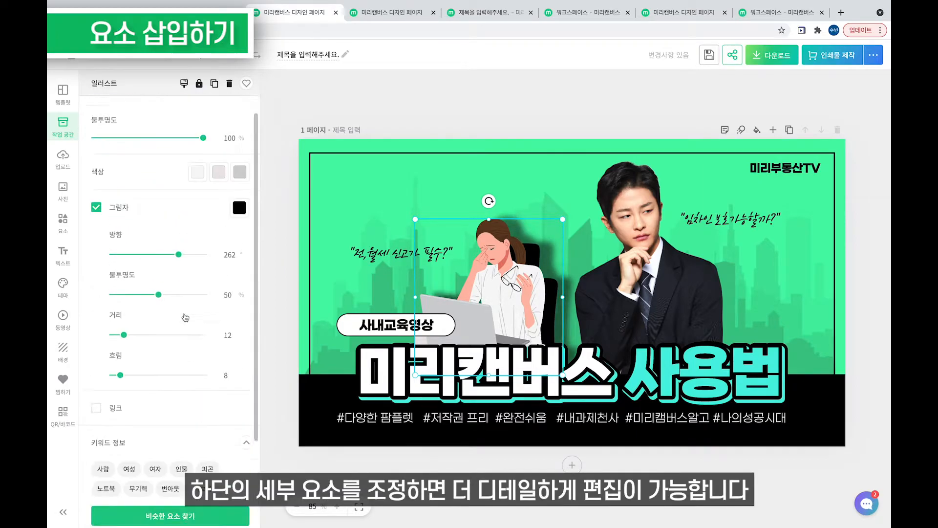
mouse_move(121, 395)
left_mouse_down()
mouse_move(111, 396)
mouse_move(125, 398)
left_mouse_up()
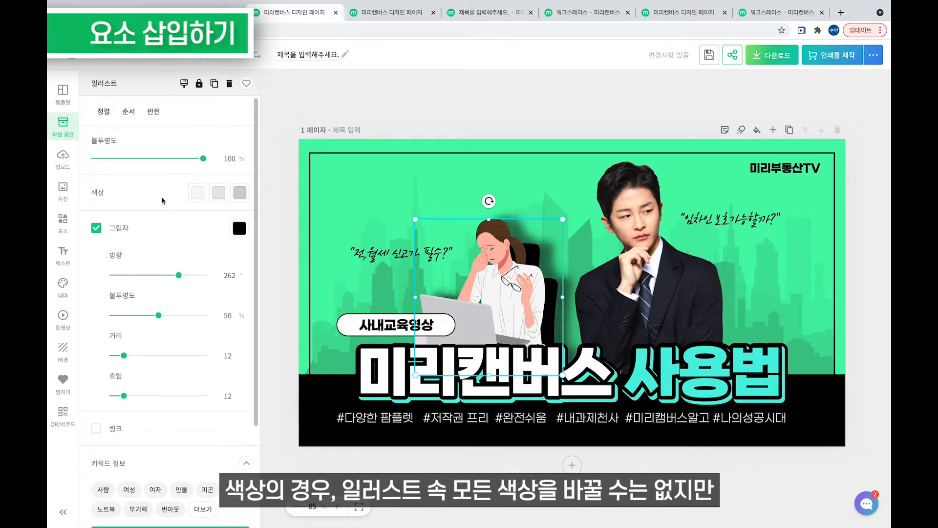
Try a green shirt colour on the illustration, then revert it to white.
left_click(197, 192)
left_click(235, 250)
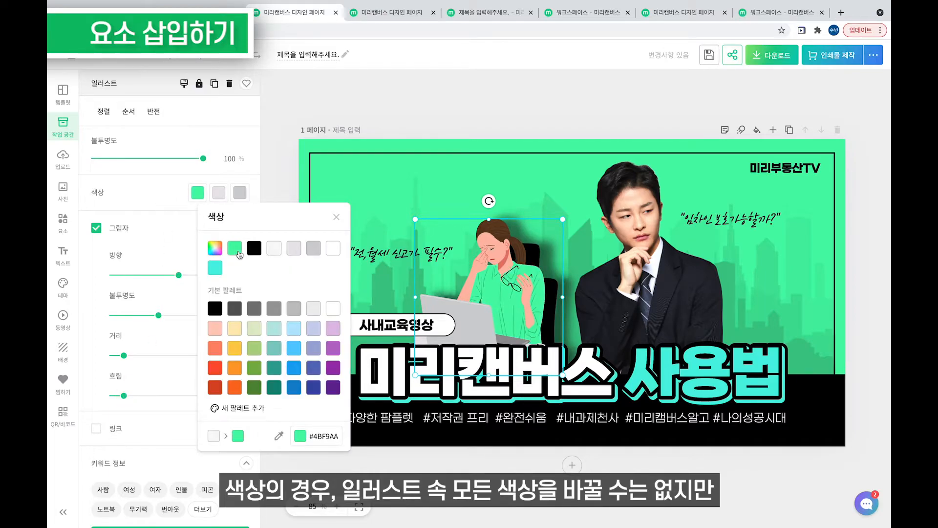
left_click(279, 253)
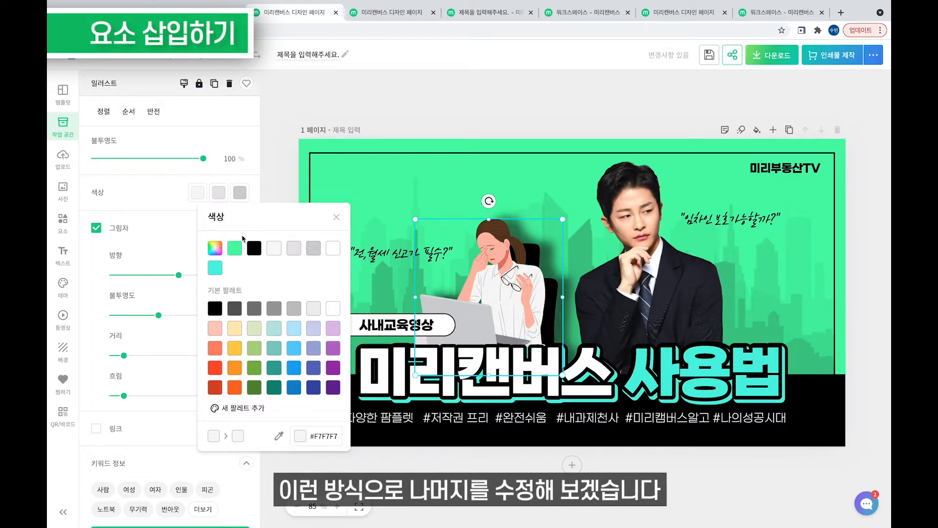
left_click(175, 203)
Add the thumbs-up illustration, give it a shadow and send it one layer back.
scroll(189, 337, "down", 4)
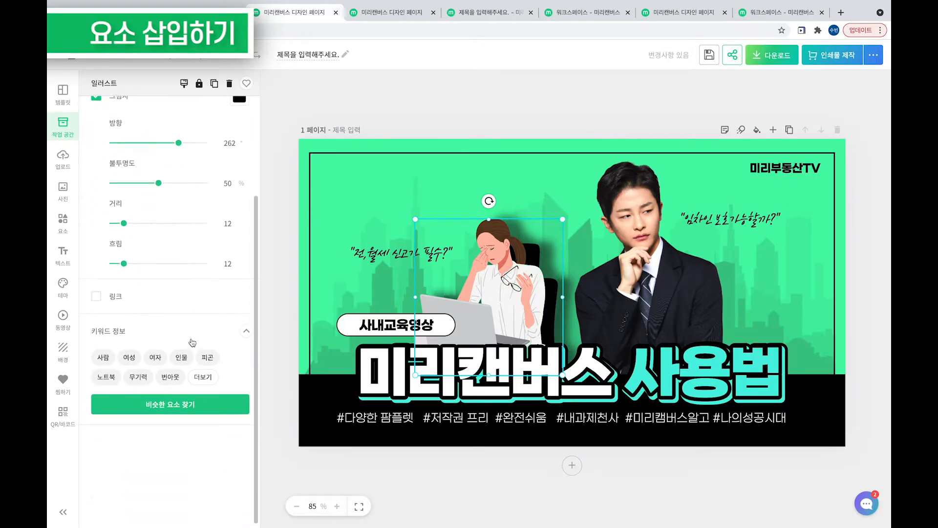
scroll(193, 345, "up", 4)
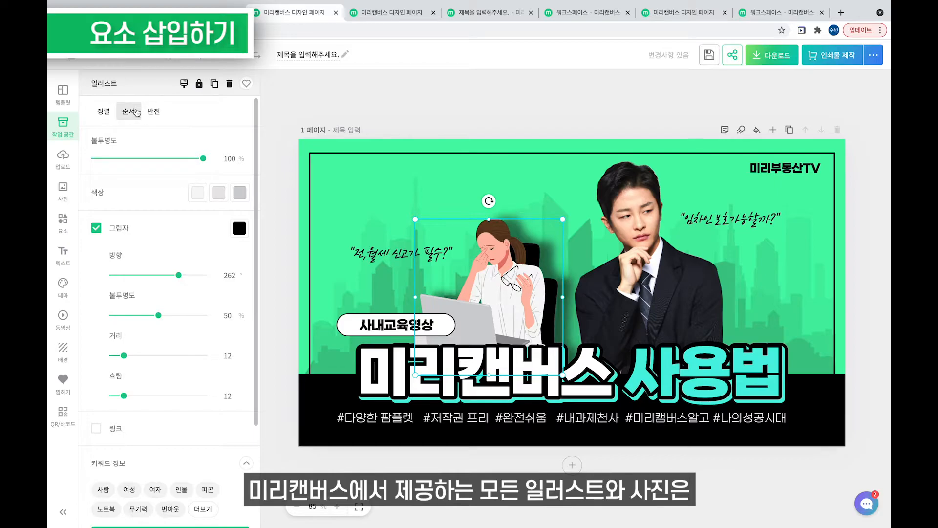
mouse_move(109, 112)
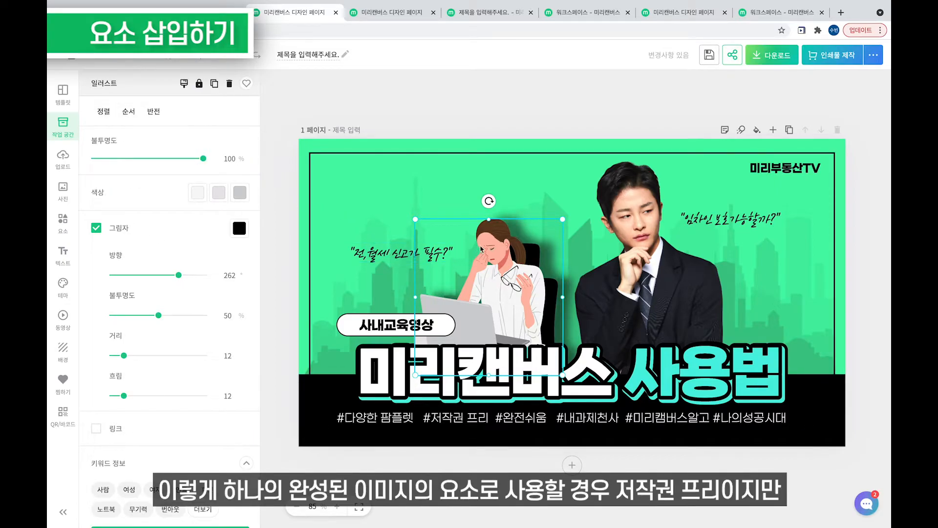
right_click(499, 254)
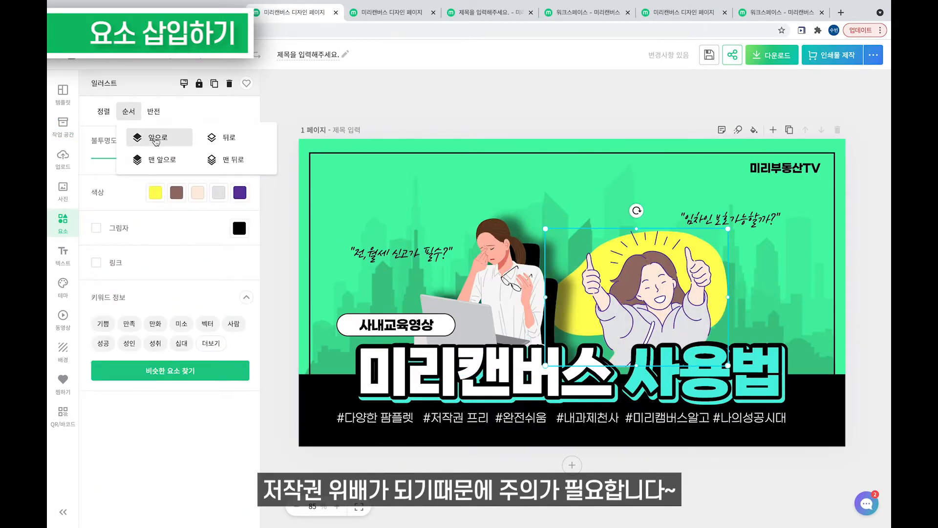
left_click(194, 194)
left_click(97, 228)
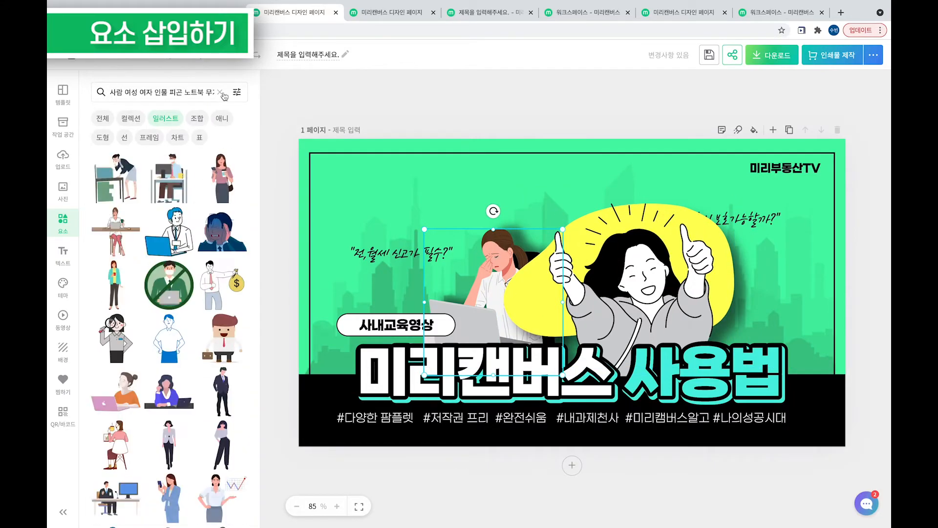
left_click(230, 139)
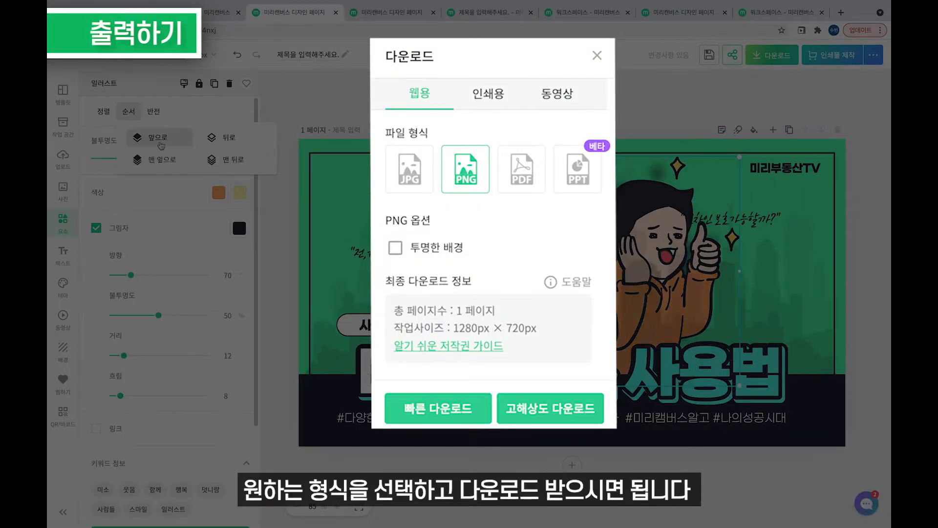
Select the speech text on the right side of the thumbnail.
left_click(752, 308)
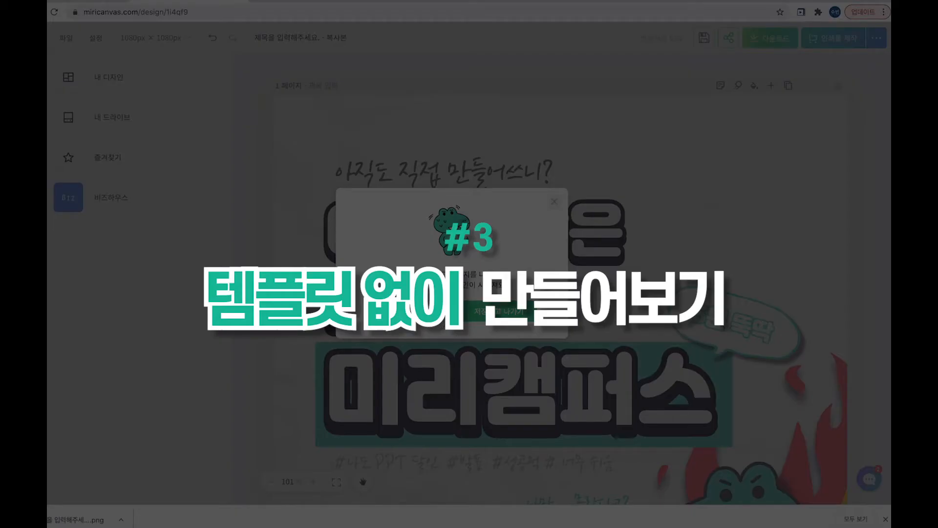
Return to 내 디자인 and start a new 1080 × 1080 px 카드뉴스 design.
left_click(432, 314)
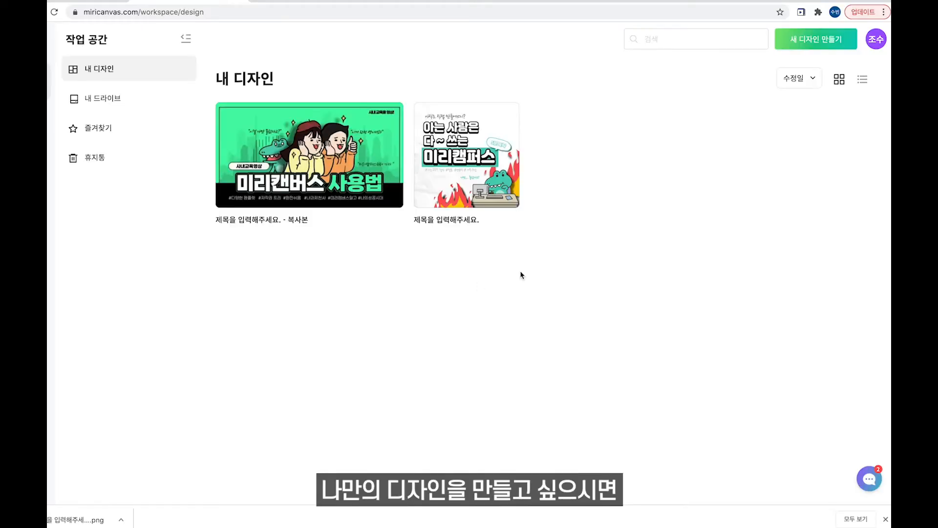
left_click(821, 44)
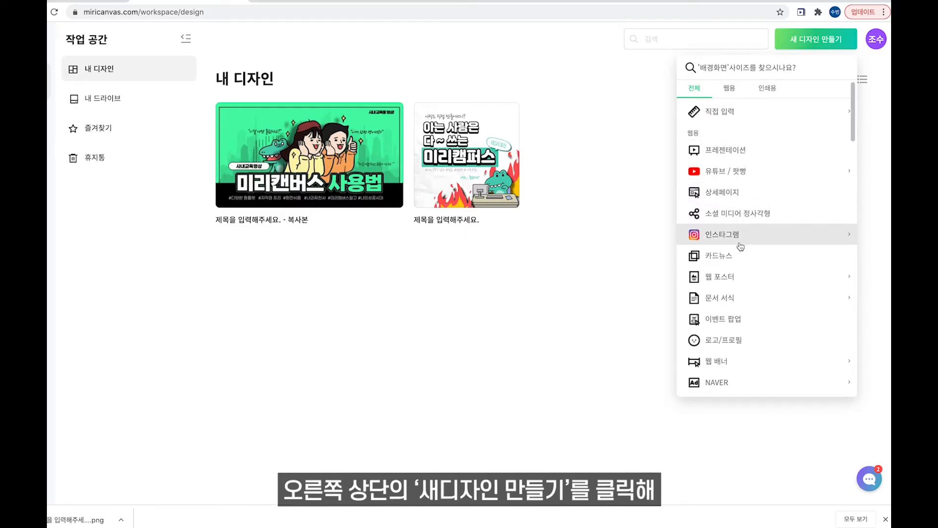
left_click(739, 258)
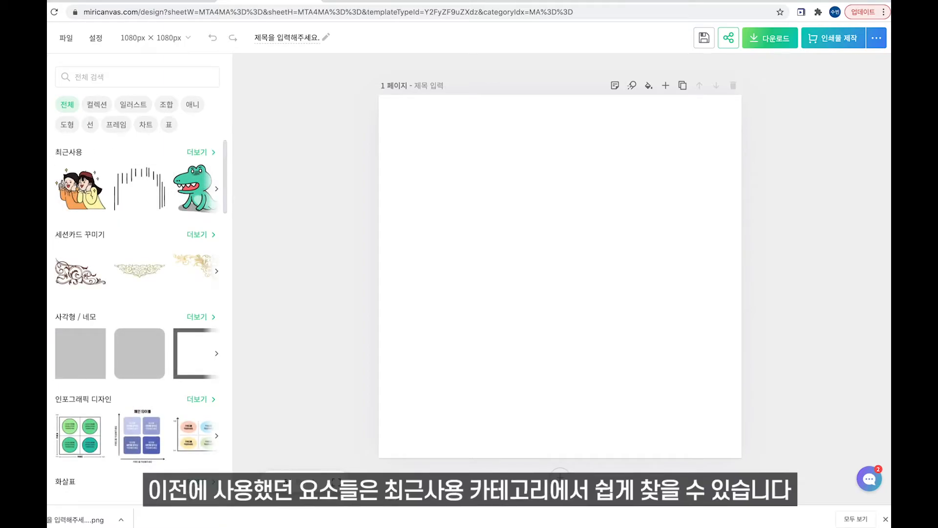
From 최근사용, add the crocodile-at-desk illustration and enlarge it at the lower right.
left_click(207, 153)
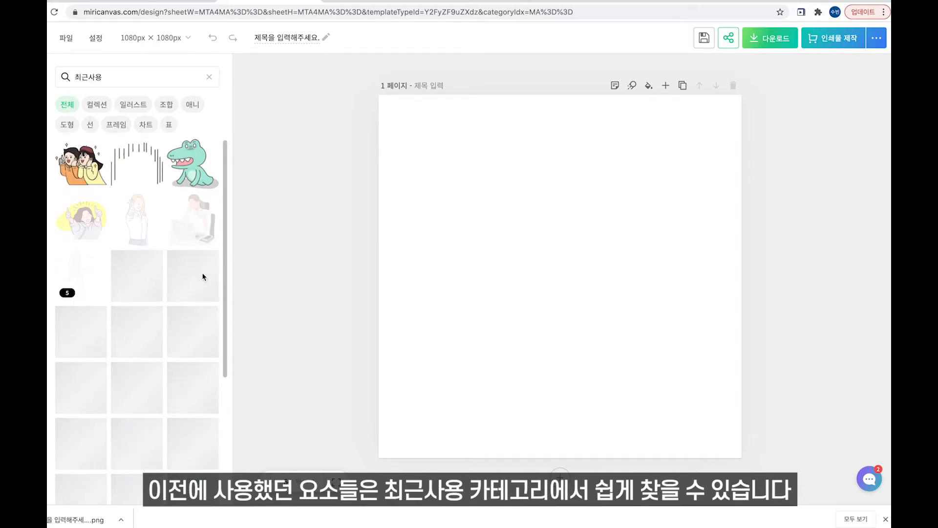
scroll(203, 276, "down", 5)
scroll(203, 276, "down", 4)
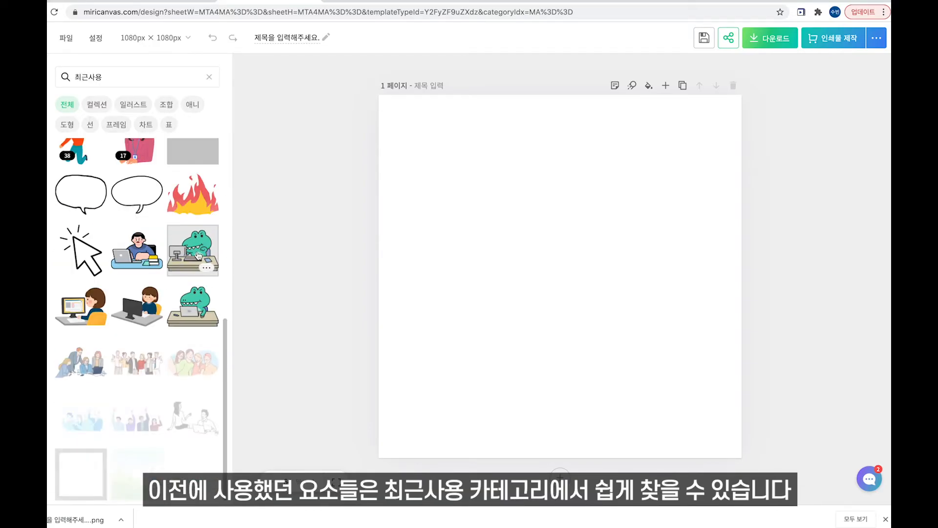
left_click(201, 301)
left_click_drag(567, 318, 534, 298)
left_click_drag(655, 386, 660, 381)
Add the fire illustration behind the crocodile, stretched taller at the lower right.
left_click(469, 293)
left_click(192, 196)
left_click_drag(519, 295, 635, 339)
right_click(673, 327)
left_click(723, 253)
left_click_drag(724, 268, 739, 280)
left_click_drag(688, 243, 688, 211)
left_click_drag(687, 255, 687, 263)
left_click(94, 98)
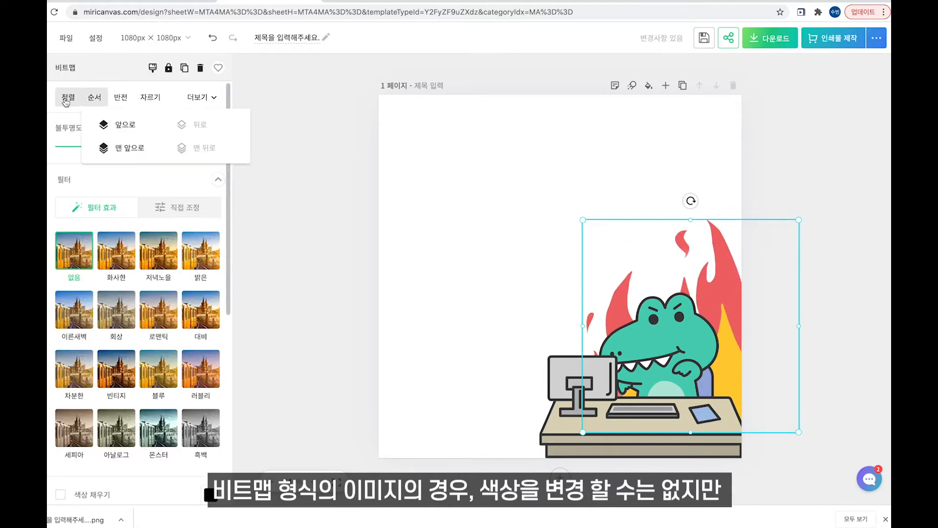
left_click(732, 159)
left_click(713, 281)
Turn on shadows for the crocodile and the fire and adjust them.
scroll(142, 274, "down", 3)
scroll(142, 274, "up", 3)
left_click(219, 180)
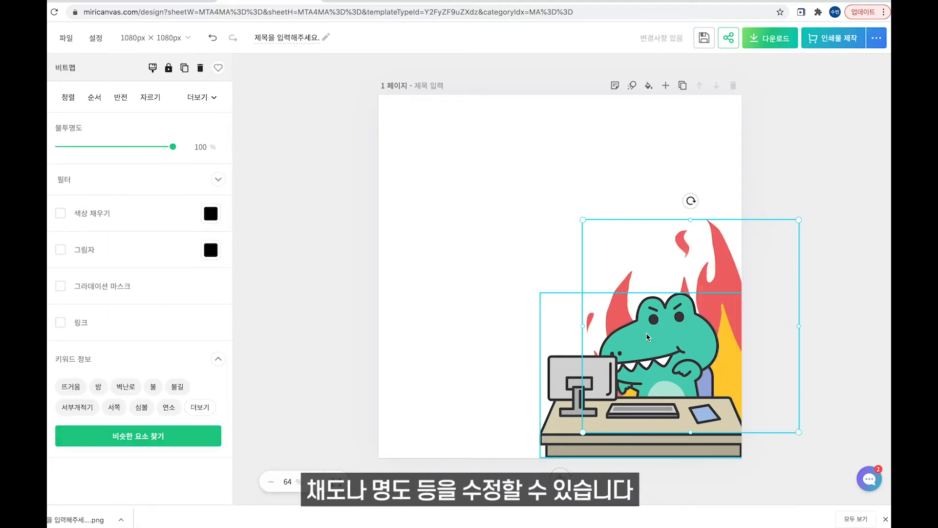
left_click(60, 216)
left_click_drag(174, 268, 137, 269)
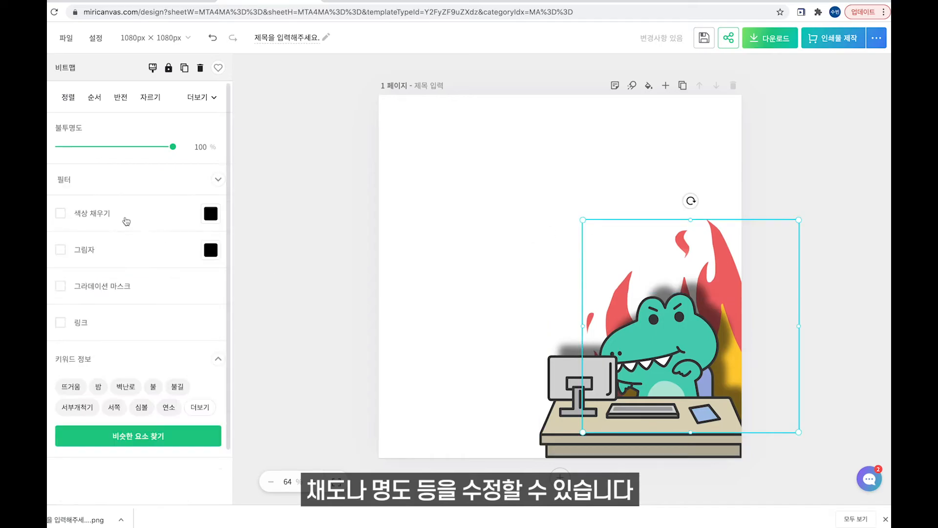
left_click(60, 249)
left_click_drag(89, 384, 95, 384)
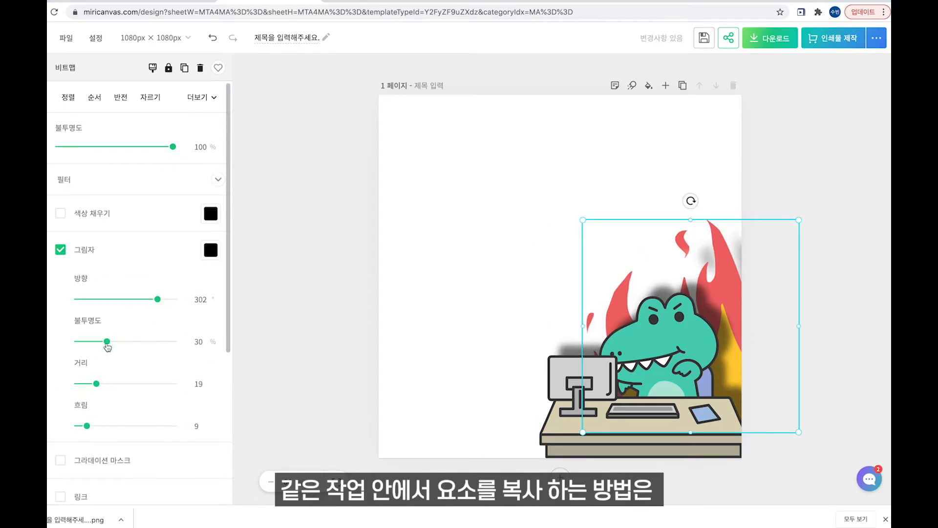
scroll(142, 216, "down", 3)
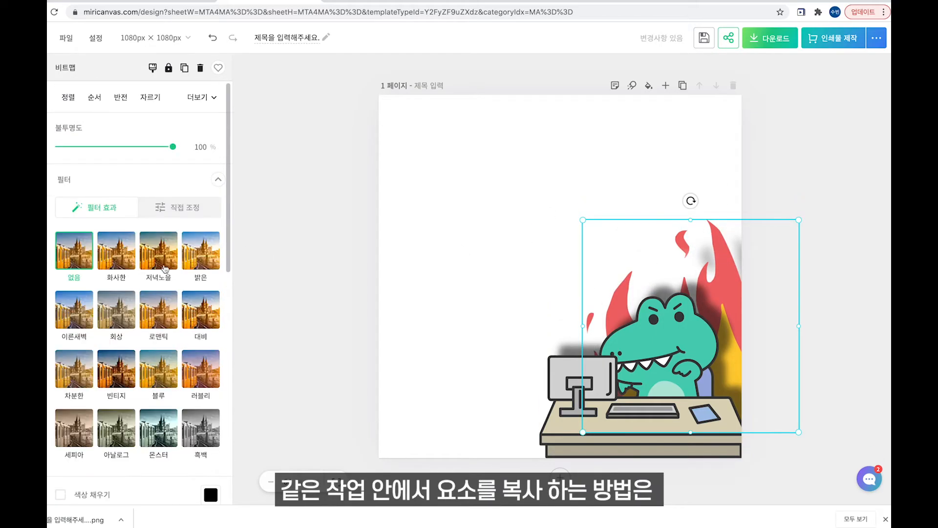
Under 직접 조정, raise brightness to 11 and saturation to 23.
left_click(178, 207)
scroll(142, 220, "down", 2)
left_click_drag(115, 180, 122, 180)
left_click_drag(115, 264, 128, 264)
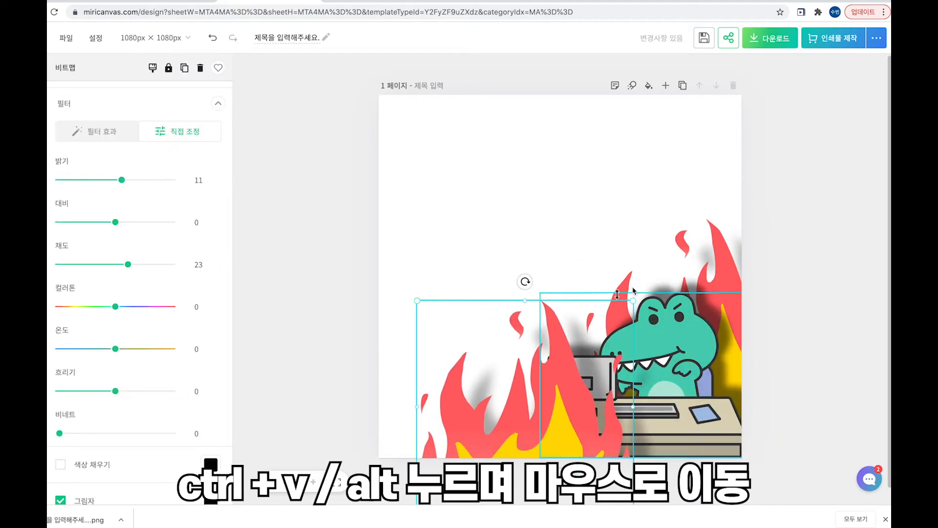
Shrink pasted fire copies and place them left of the crocodile and at bottom right.
left_click_drag(633, 300, 572, 361)
left_click_drag(503, 433, 570, 398)
left_click_drag(547, 392, 727, 449)
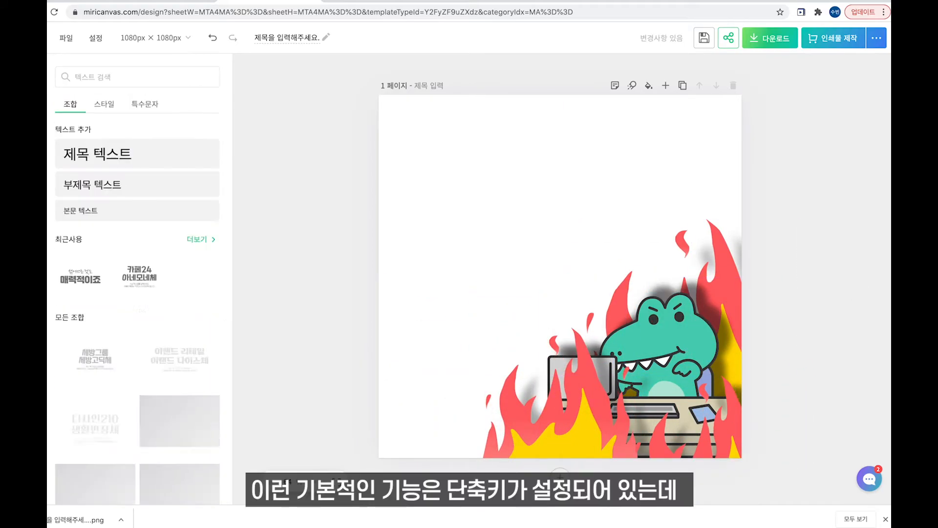
scroll(174, 363, "down", 5)
scroll(173, 363, "down", 15)
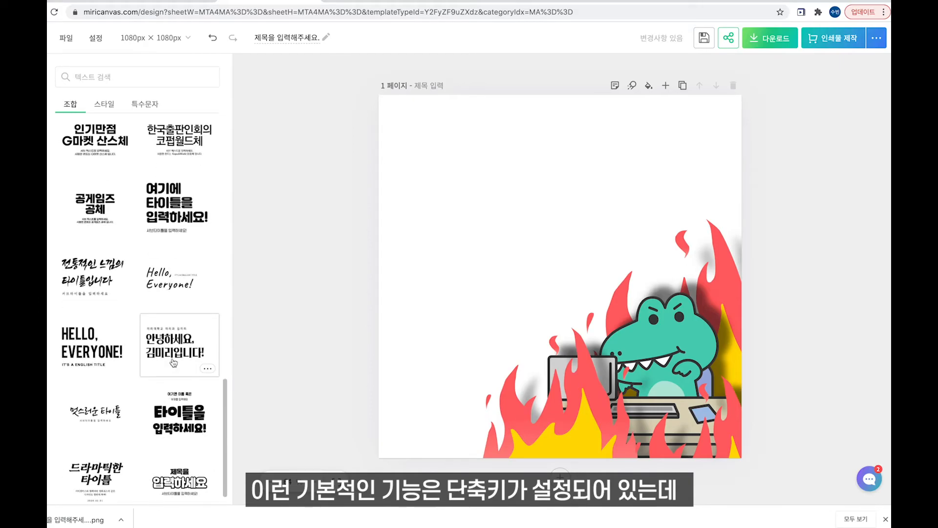
scroll(173, 363, "up", 6)
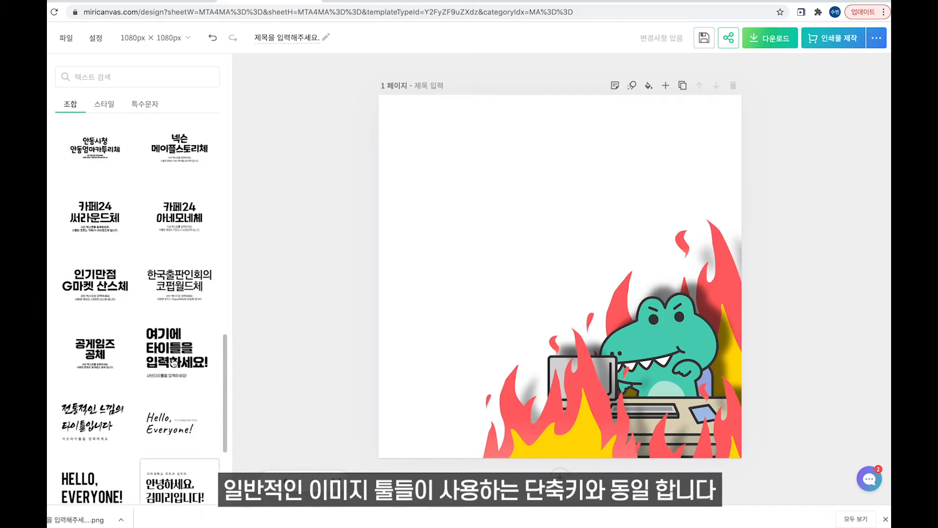
left_click(93, 205)
left_click_drag(585, 275, 548, 210)
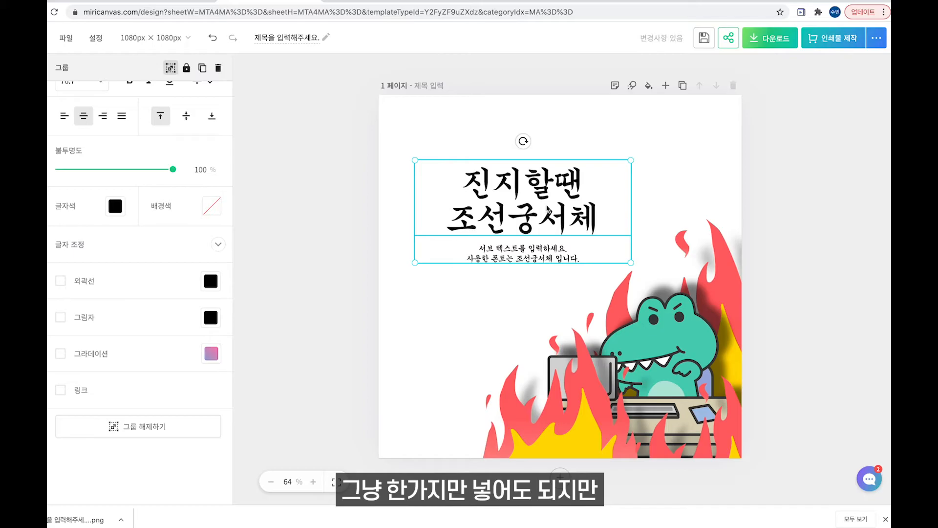
key("ctrl+a")
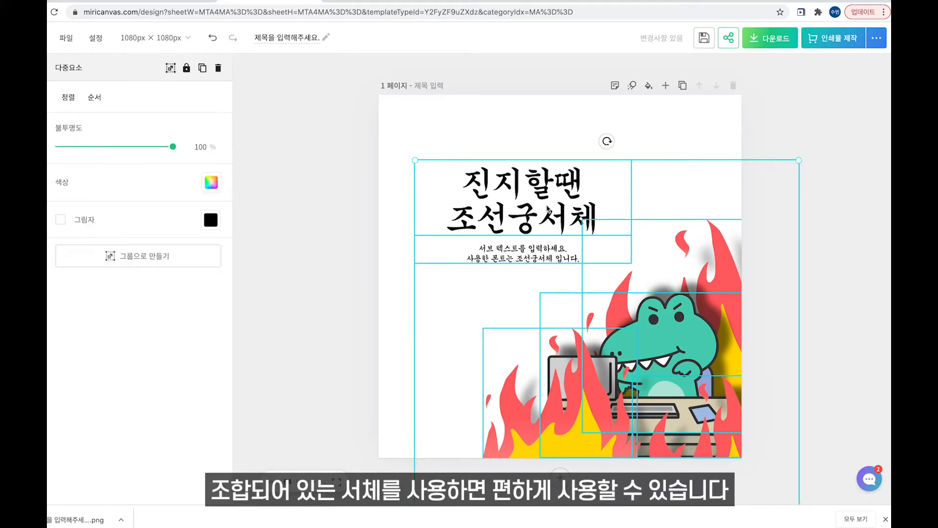
left_click(412, 198)
key("ctrl+z")
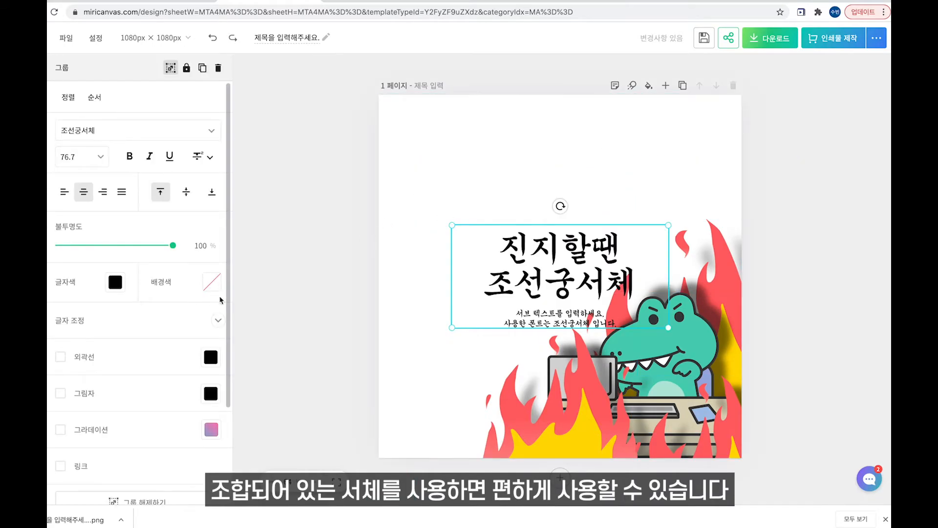
key("ctrl+z")
scroll(152, 328, "down", 4)
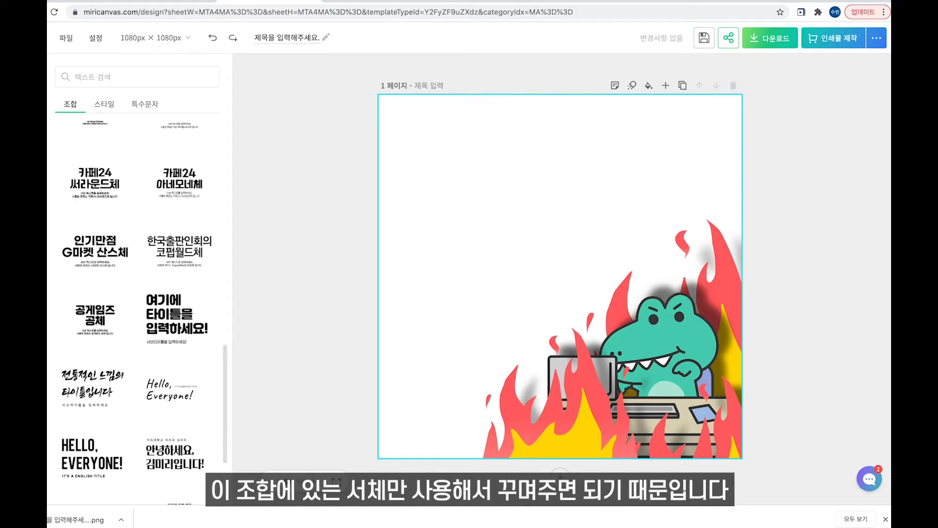
scroll(93, 248, "down", 3)
scroll(141, 251, "up", 3)
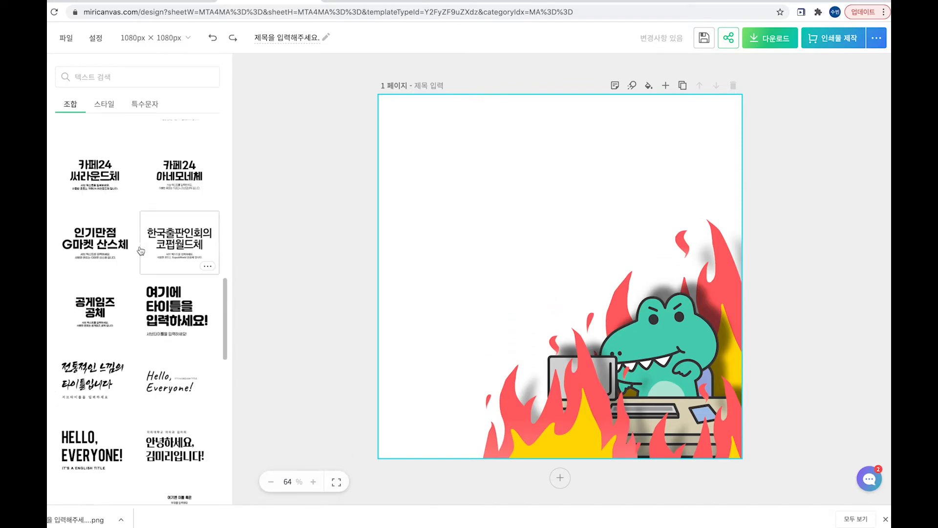
scroll(141, 251, "down", 7)
Add the 섞어쓰는것도 매력적이죠 text combination and change its upper line to '이거 비밀인데...'.
left_click(179, 246)
double_click(519, 154)
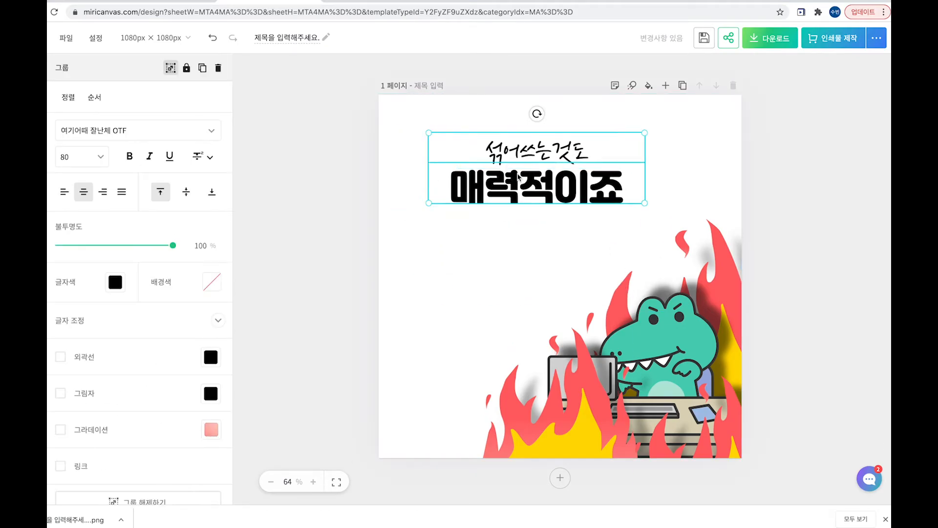
key("BackSpace")
type("이걸 아직도 몰라?")
key("super+a")
type("이거 비밀인데...")
Retype the headline as '아는 사람은 다~ 쓰는 미리캠퍼스사용법!' and open its menu to ungroup.
left_click(550, 184)
double_click(537, 186)
type("아는 사람은 다")
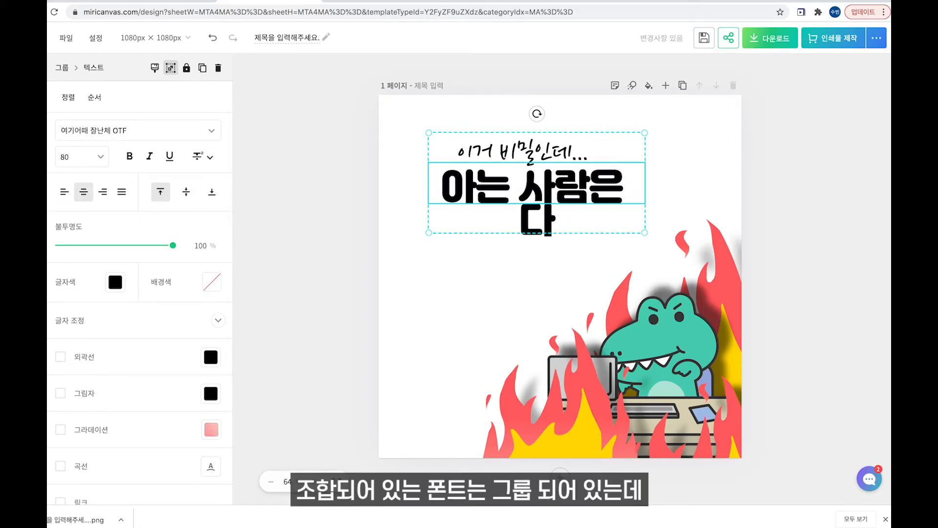
type("~ 쓰는 미리캠퍼스사용법!")
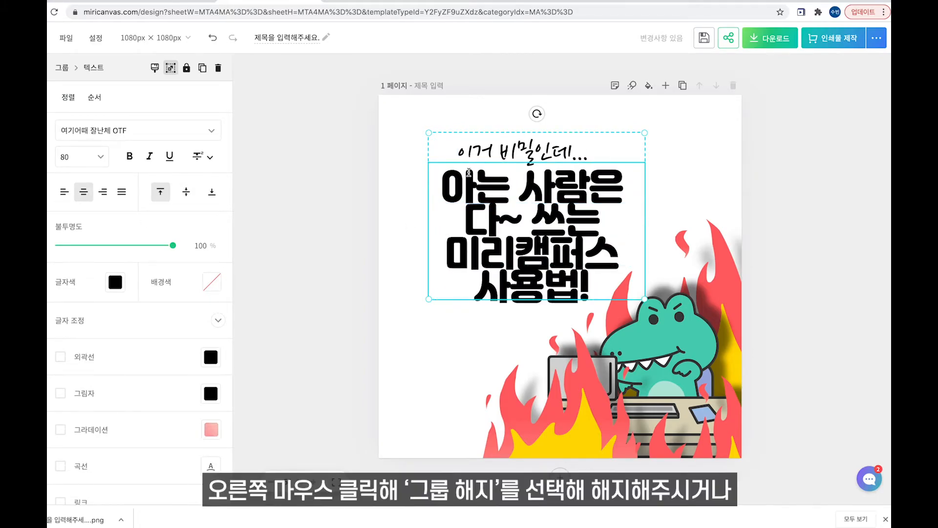
right_click(453, 101)
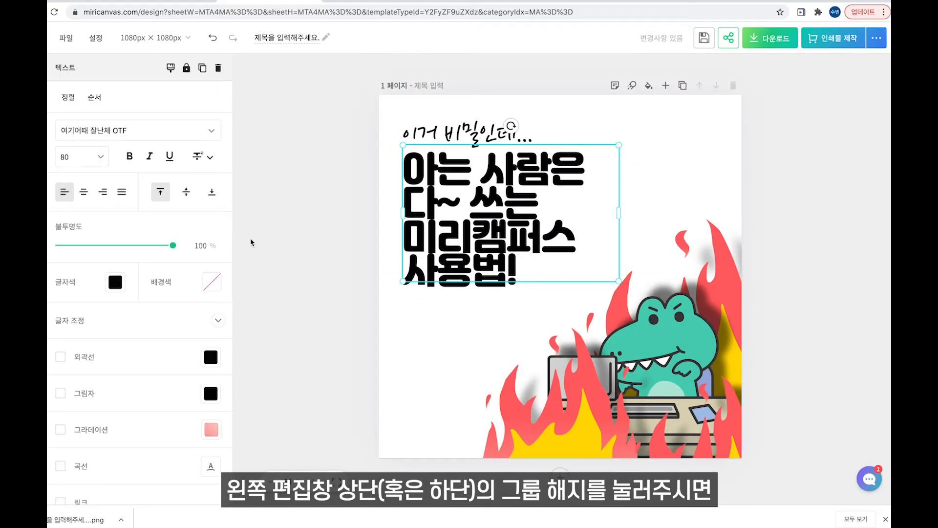
Tighten the title's letter spacing to -5 and set line spacing to 1.12.
scroll(147, 298, "down", 2)
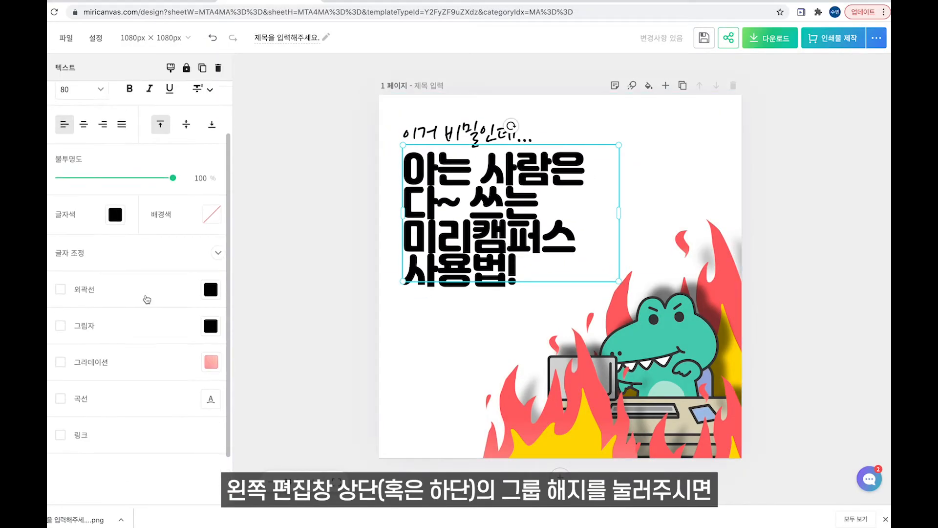
left_click(218, 239)
scroll(172, 318, "down", 2)
left_click_drag(82, 221, 80, 222)
left_click_drag(84, 263, 95, 264)
left_click_drag(405, 249, 519, 294)
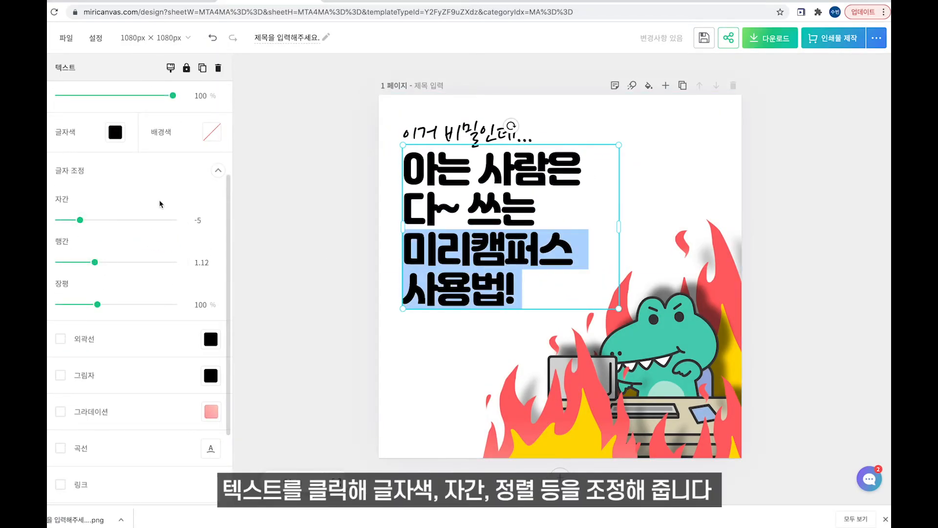
scroll(147, 198, "up", 2)
Enlarge the last two title lines to size 120 and widen the box to fit 미리캠퍼스.
left_click(99, 111)
left_click(82, 249)
left_click(101, 111)
left_click(82, 290)
left_click(630, 294)
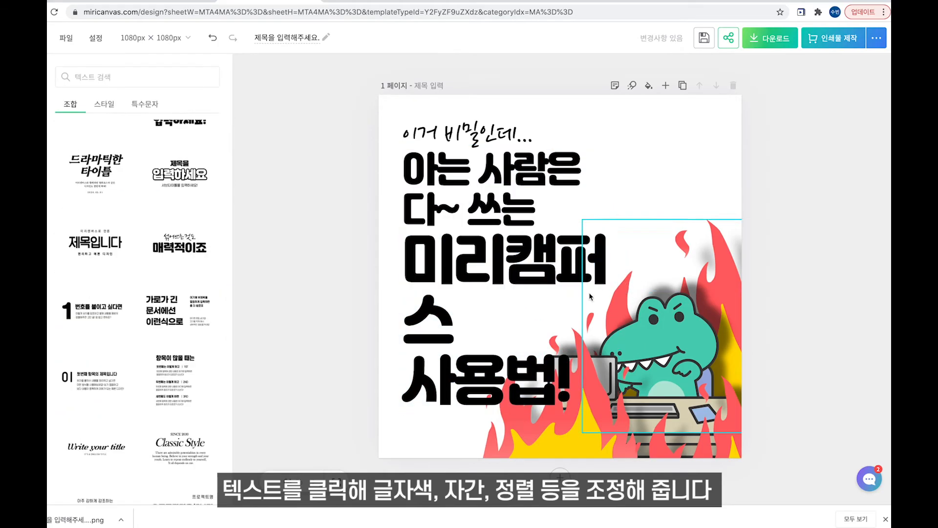
left_click(563, 264)
left_click_drag(619, 277, 690, 259)
Give the last two title lines a black outline.
left_click(773, 254)
double_click(548, 274)
left_click_drag(577, 322, 420, 254)
left_click(61, 442)
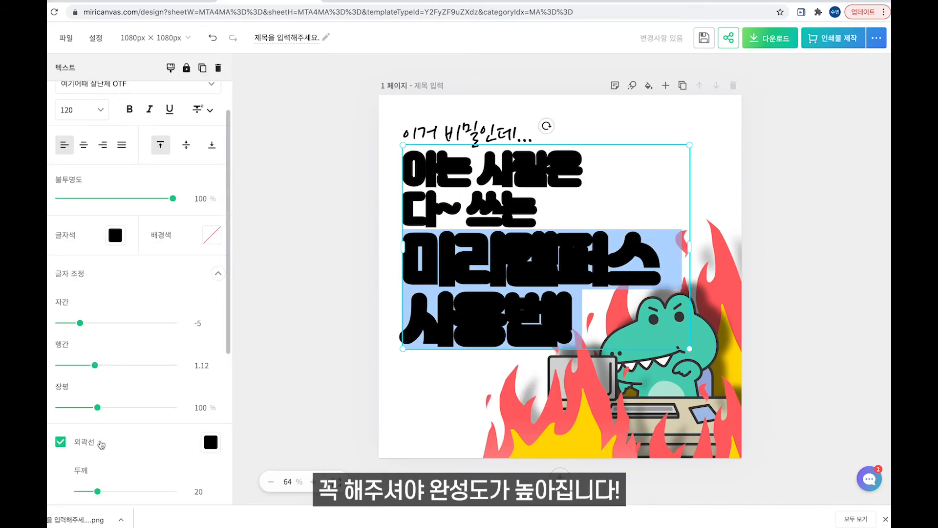
Colour the selected title lines light mint, starting from the crocodile's teal.
scroll(97, 416, "down", 2)
left_click(211, 376)
left_click(193, 408)
left_click(673, 331)
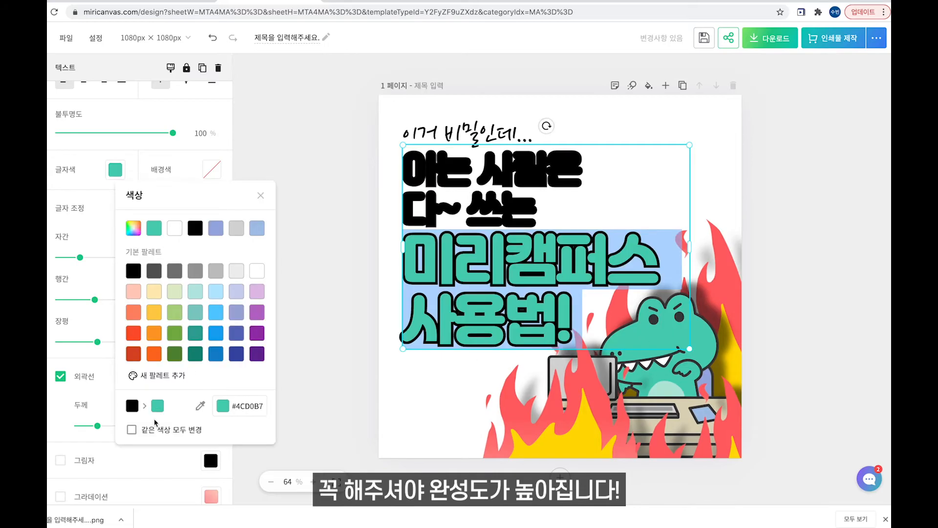
left_click(133, 228)
left_click(191, 224)
left_click(193, 374)
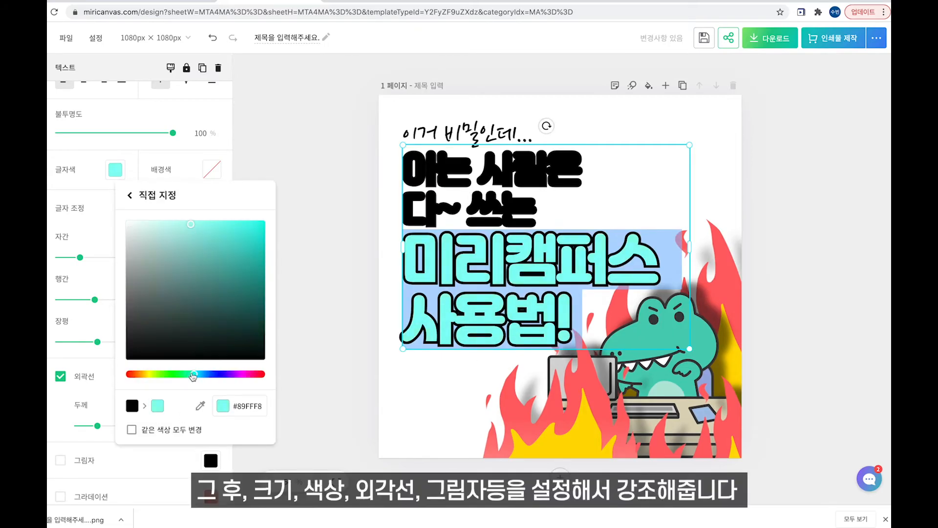
left_click(306, 158)
Make '사용법 !' and the first two title lines white.
scroll(200, 276, "down", 3)
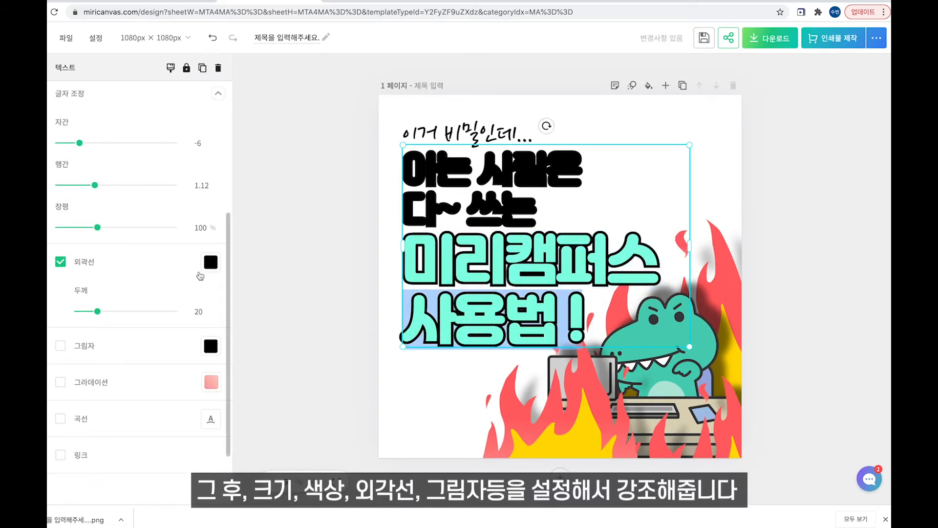
scroll(200, 276, "up", 3)
left_click(115, 203)
left_click(153, 101)
left_click_drag(538, 211, 404, 168)
left_click(116, 203)
left_click(153, 101)
Keep 미리캠퍼스 mint, adjust the title outline thickness and resize the speech bubble.
double_click(534, 282)
left_click(116, 202)
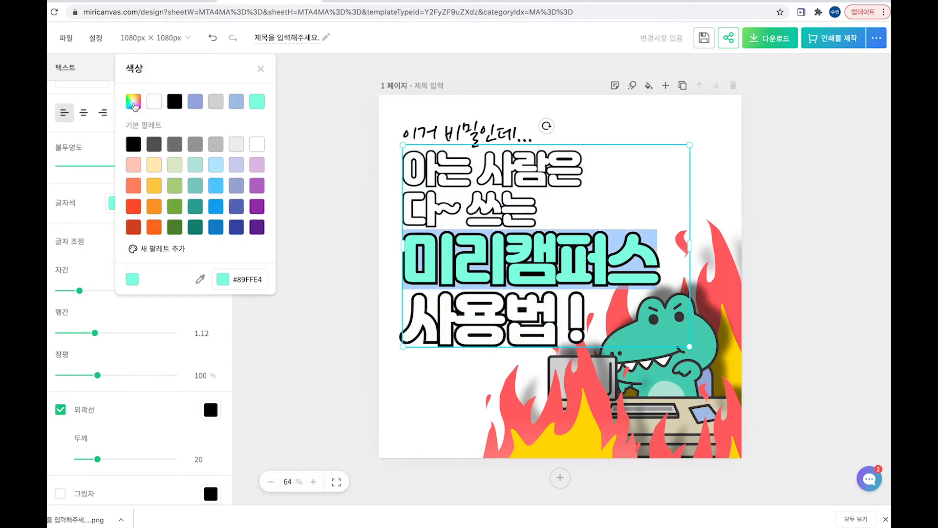
left_click(134, 104)
left_click(526, 297)
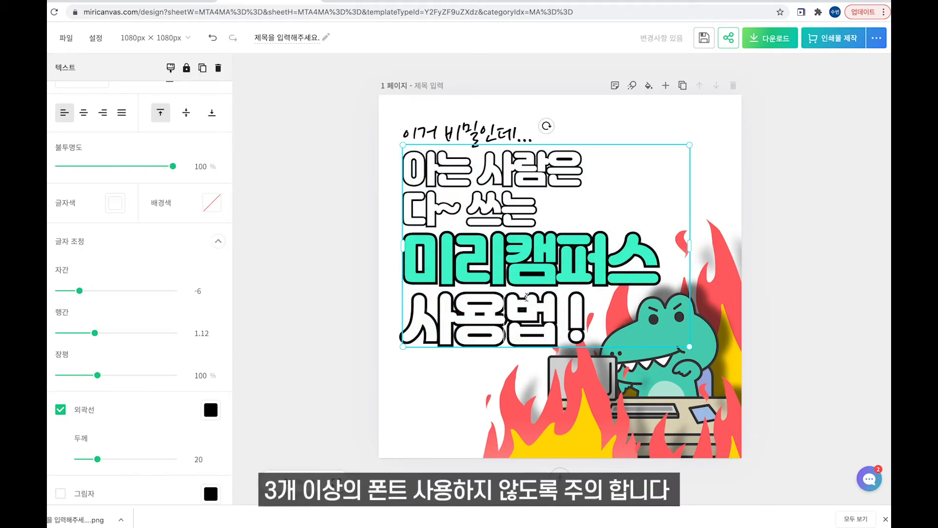
double_click(496, 270)
mouse_move(98, 459)
left_mouse_down()
mouse_move(130, 459)
mouse_move(95, 459)
left_mouse_up()
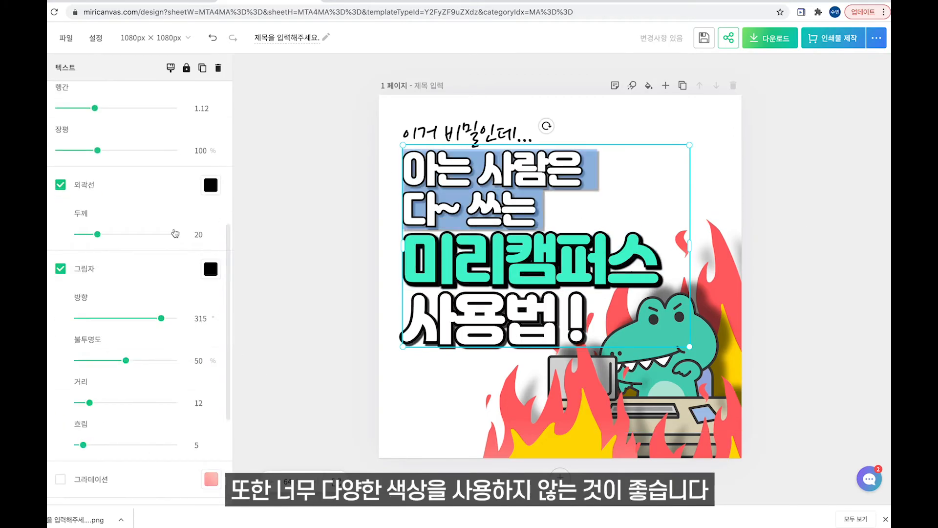
left_click_drag(699, 150, 715, 166)
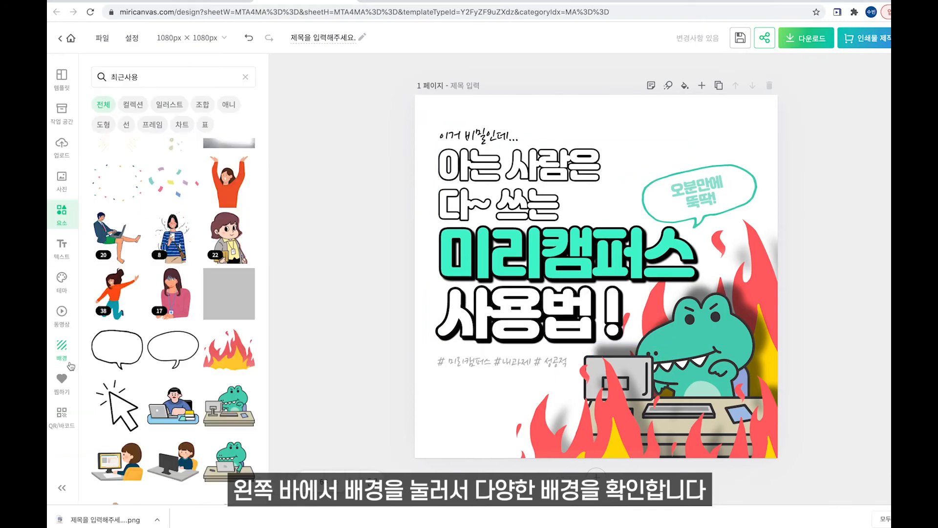
Set a crumpled-paper photo as the background and tune its brightness and contrast.
left_click(68, 363)
left_click(145, 140)
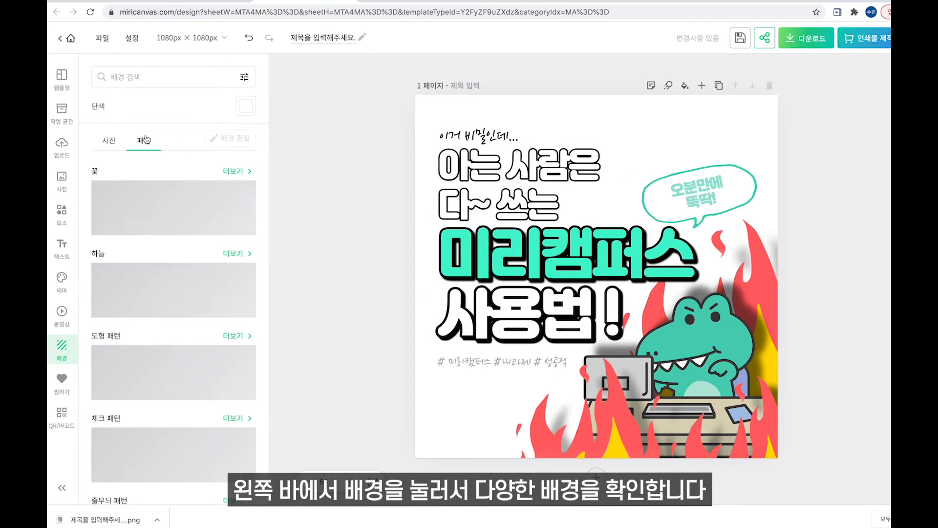
left_click(121, 140)
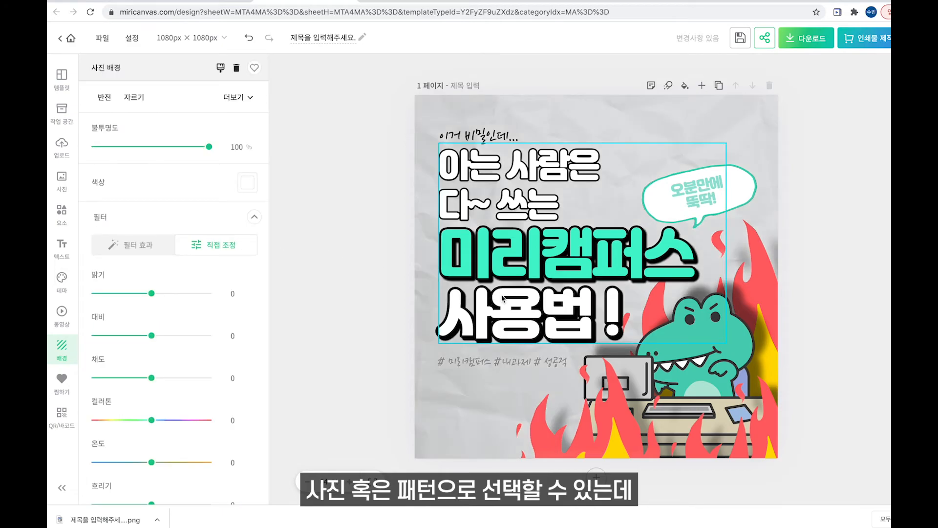
mouse_move(156, 295)
left_mouse_down()
mouse_move(185, 290)
mouse_move(168, 294)
left_mouse_up()
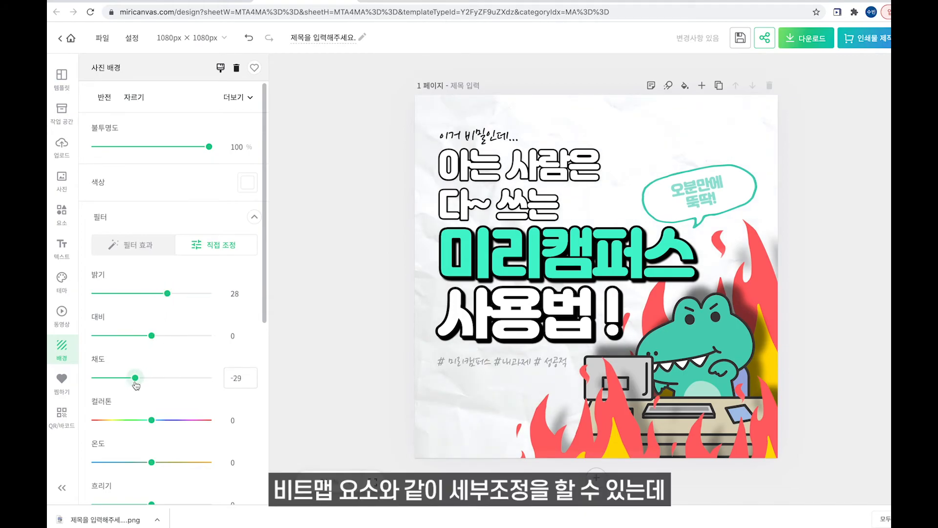
mouse_move(149, 342)
left_mouse_down()
mouse_move(125, 340)
mouse_move(208, 347)
mouse_move(143, 350)
left_mouse_up()
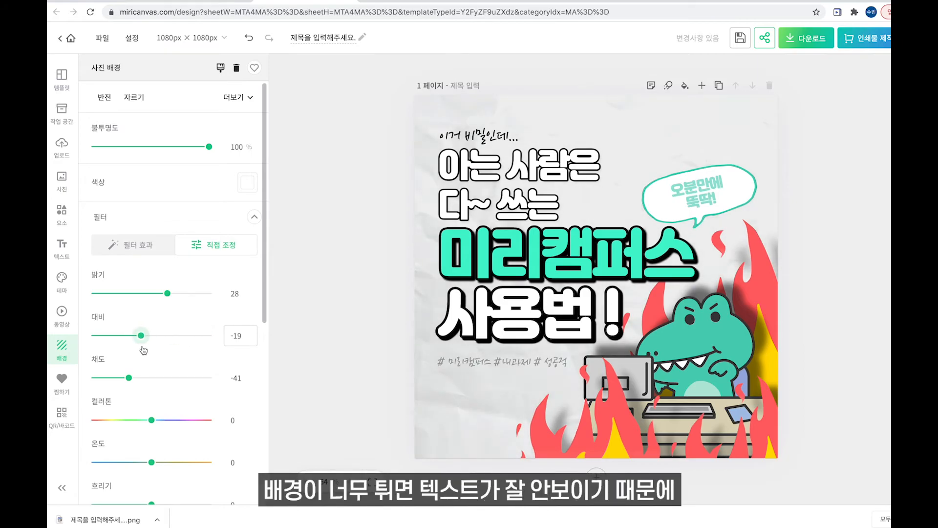
left_click_drag(168, 293, 172, 296)
Blur and desaturate the background, set brightness 5, raise contrast, and fade to 51% opacity.
scroll(161, 318, "down", 4)
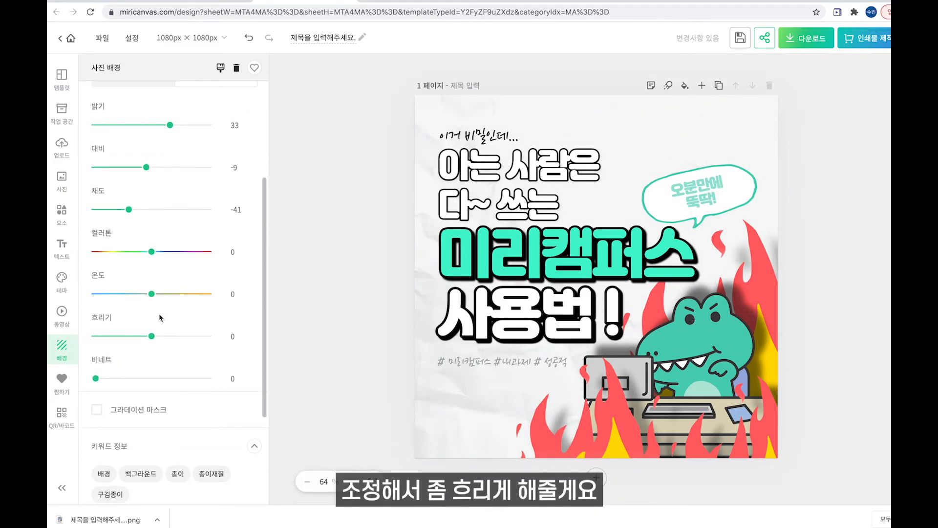
left_click_drag(163, 345, 212, 340)
scroll(173, 390, "up", 4)
left_click_drag(147, 340, 149, 340)
left_click_drag(128, 379, 95, 381)
mouse_move(149, 339)
left_mouse_down()
mouse_move(141, 341)
mouse_move(165, 344)
left_mouse_up()
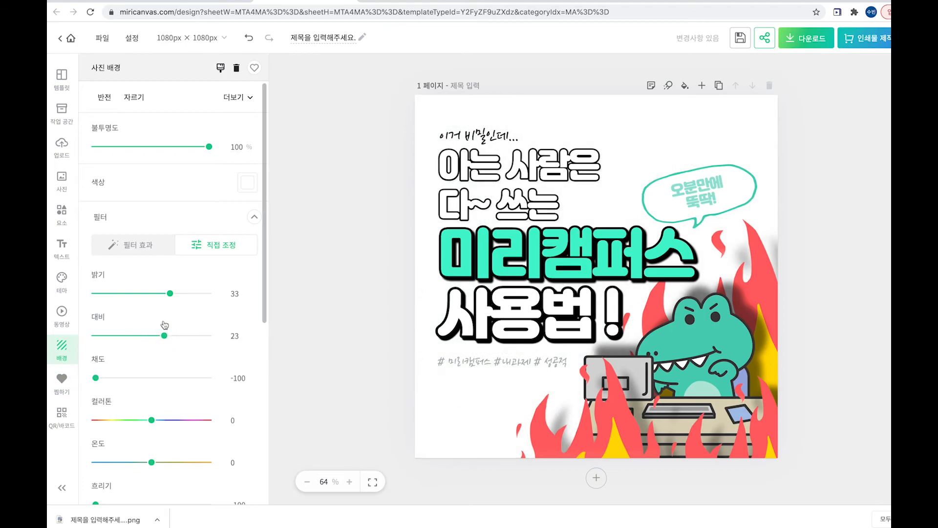
left_click_drag(170, 294, 154, 294)
left_click_drag(165, 336, 179, 336)
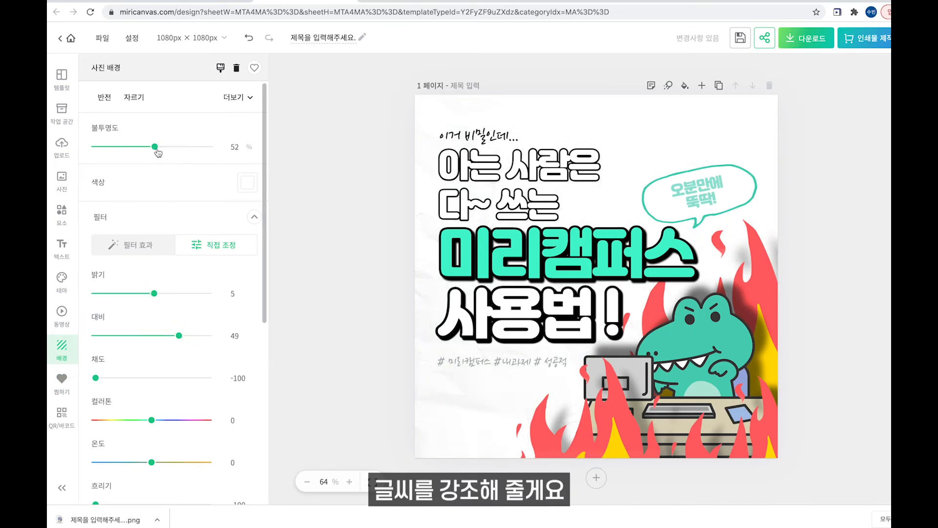
left_click_drag(173, 148, 153, 147)
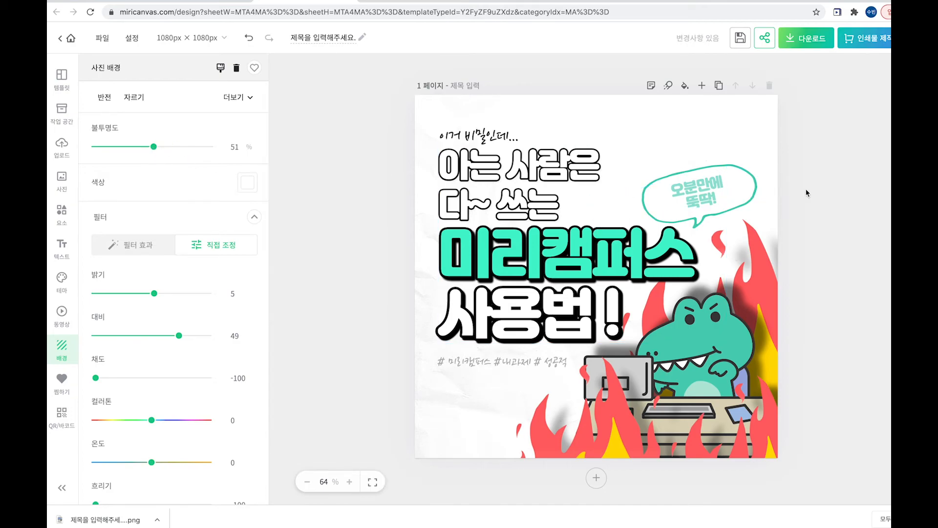
left_click(869, 174)
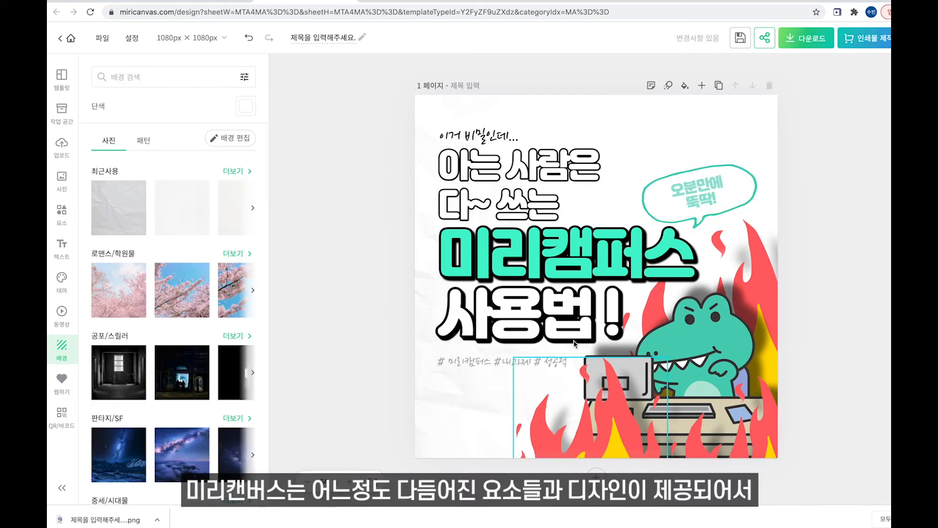
Add a grey square and reshape it into a thin bar over the line 다~ 쓰는.
left_click(62, 213)
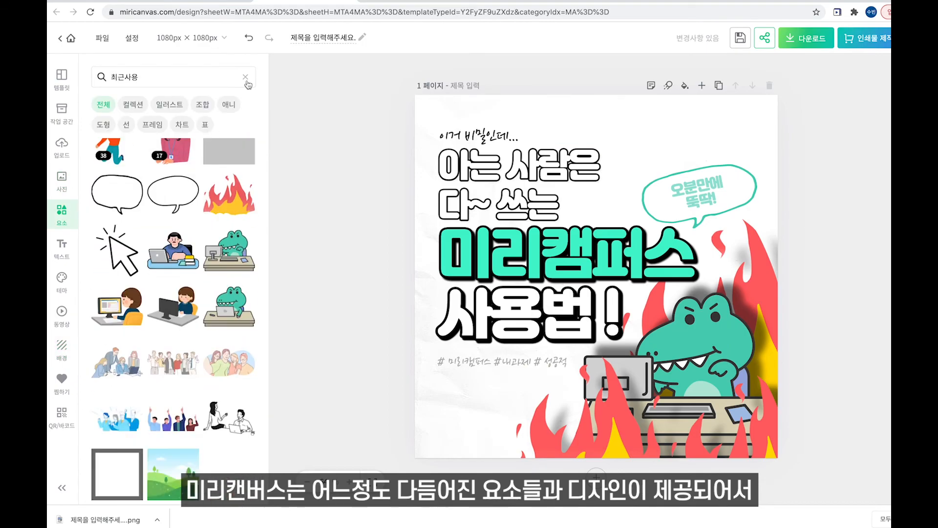
left_click(116, 321)
left_click_drag(702, 385, 586, 267)
left_click_drag(586, 218, 732, 218)
left_click_drag(610, 267, 610, 208)
left_click_drag(603, 193, 560, 186)
left_click_drag(560, 218, 560, 222)
left_click_drag(682, 205, 565, 204)
Send the bar behind the title text and colour it light mint.
key("ctrl+[")
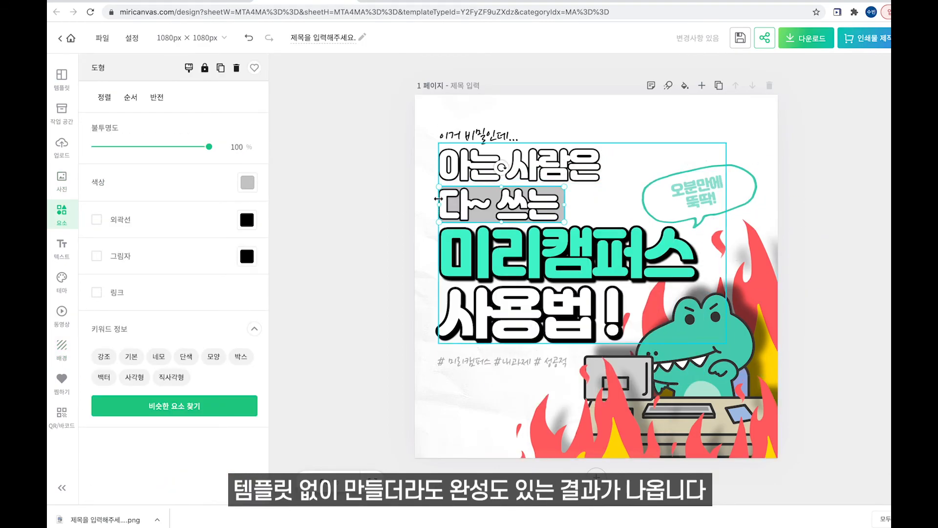
left_click(247, 182)
left_click(328, 346)
left_click(740, 38)
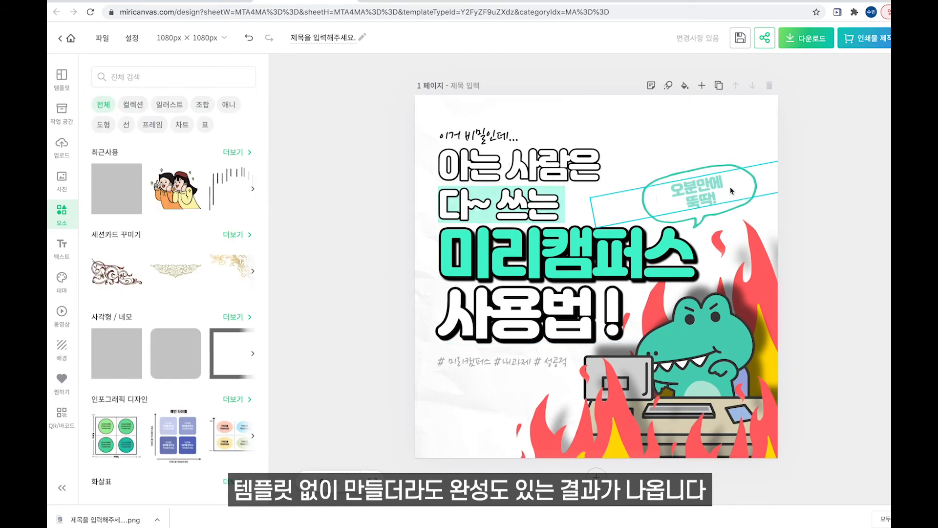